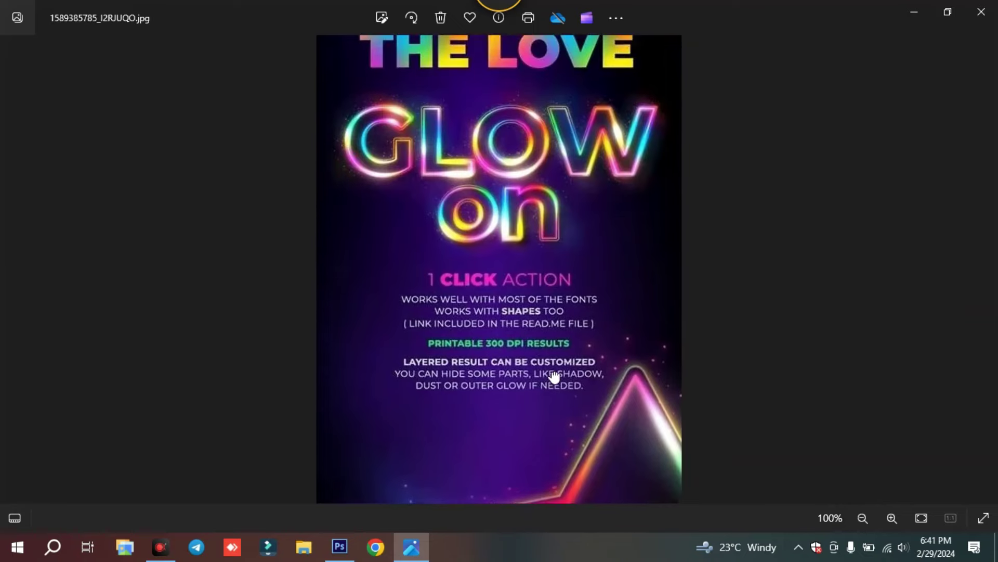
Pan the Rainbow Glow preview up to the heart and RAINBOW GLOW header.
scroll(553, 374, up, 3)
mouse_move(554, 312)
mouse_down()
mouse_move(554, 371)
mouse_move(543, 262)
mouse_move(540, 378)
mouse_move(529, 303)
mouse_up()
scroll(552, 374, up, 2)
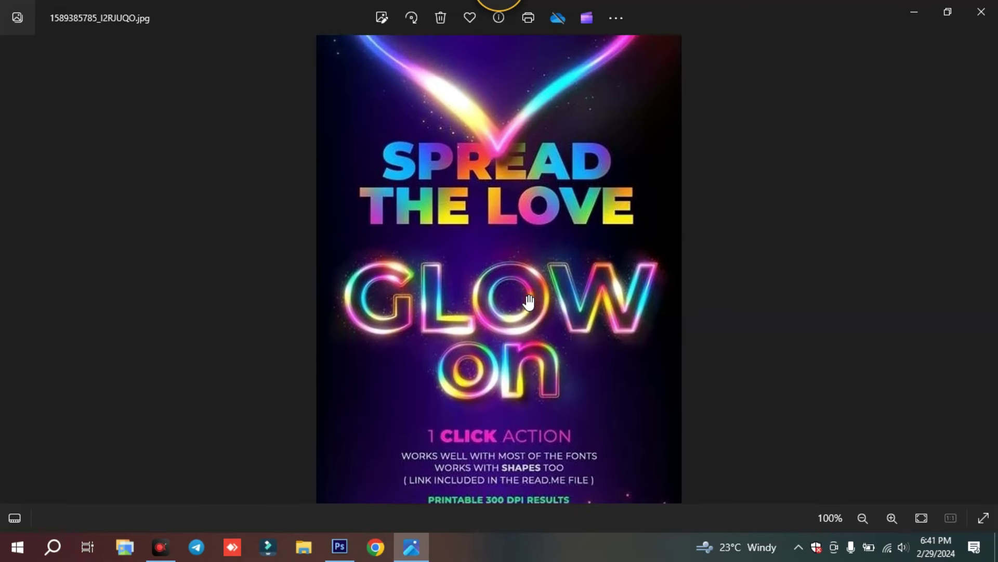
mouse_move(528, 301)
mouse_down()
mouse_move(550, 425)
mouse_move(532, 369)
mouse_up()
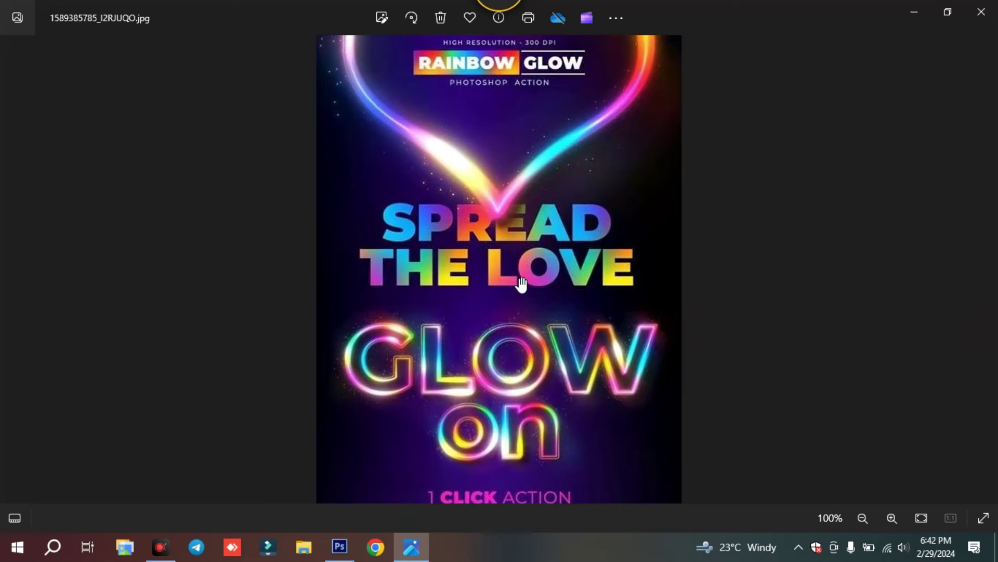
Scroll down to the glowing star section and close the Photos viewer.
scroll(557, 323, down, 3)
scroll(561, 341, down, 3)
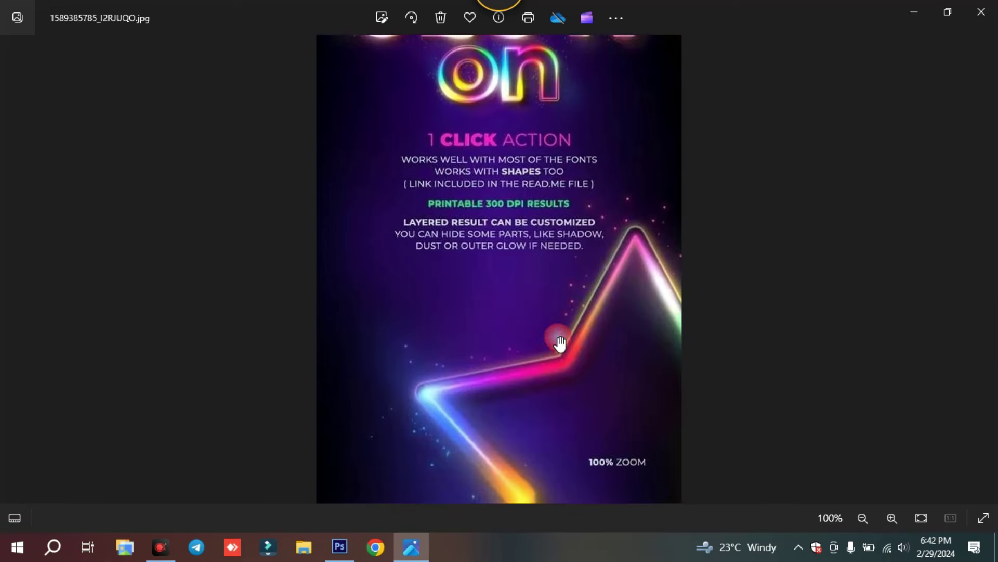
scroll(560, 343, down, 2)
scroll(550, 328, down, 1)
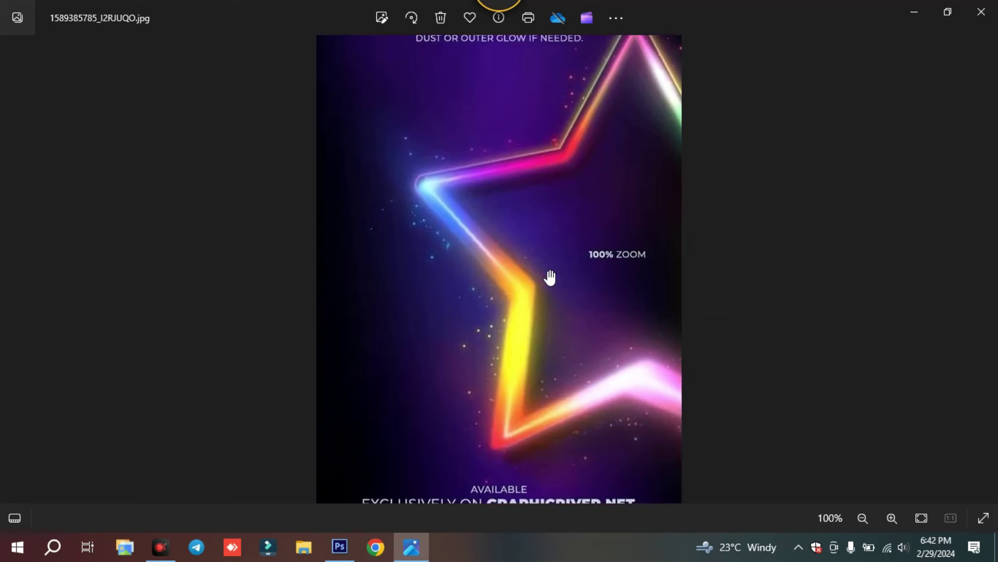
click(981, 11)
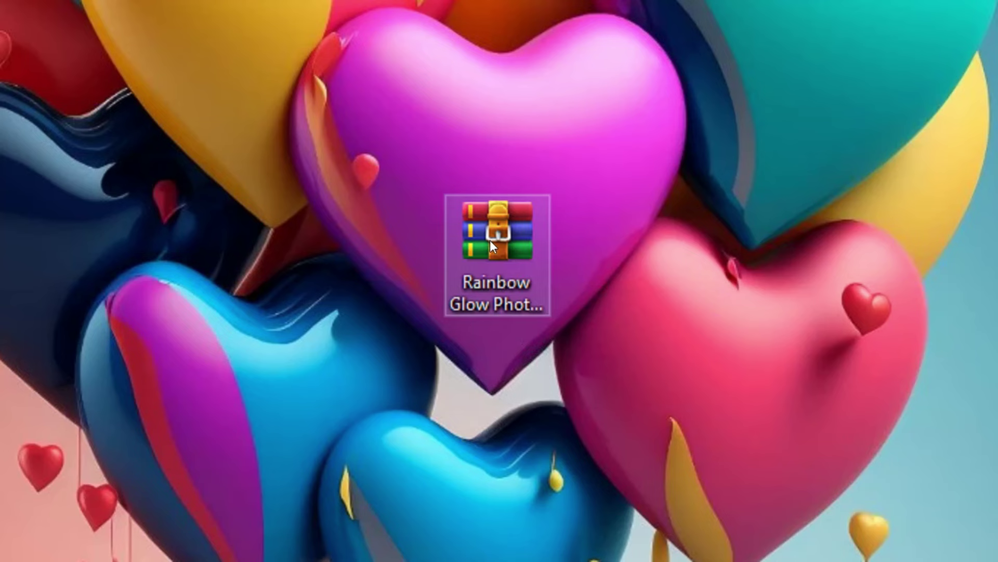
Extract the Rainbow Glow .rar to the desktop with WinRAR's Extract Files and default settings.
click(469, 242)
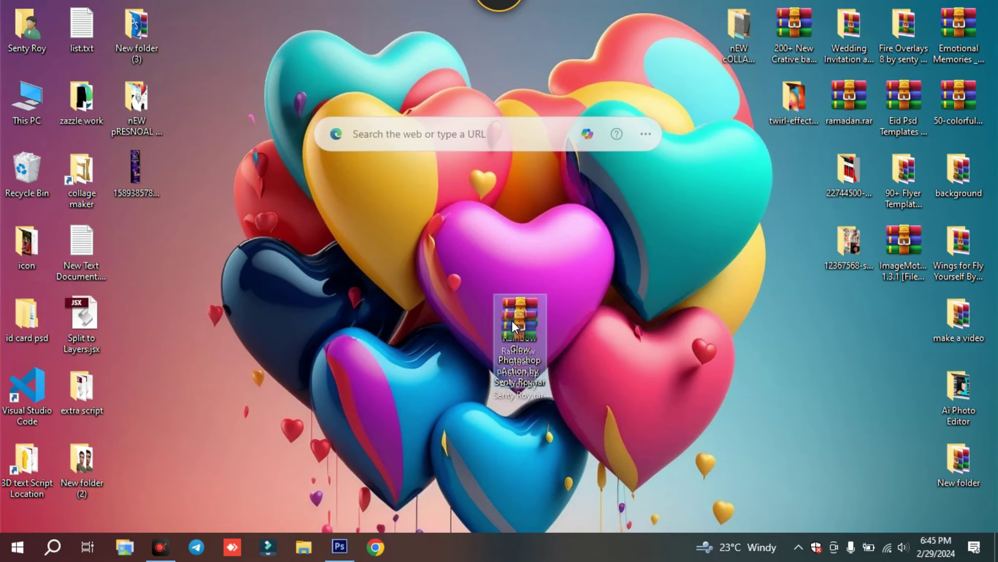
click(528, 286)
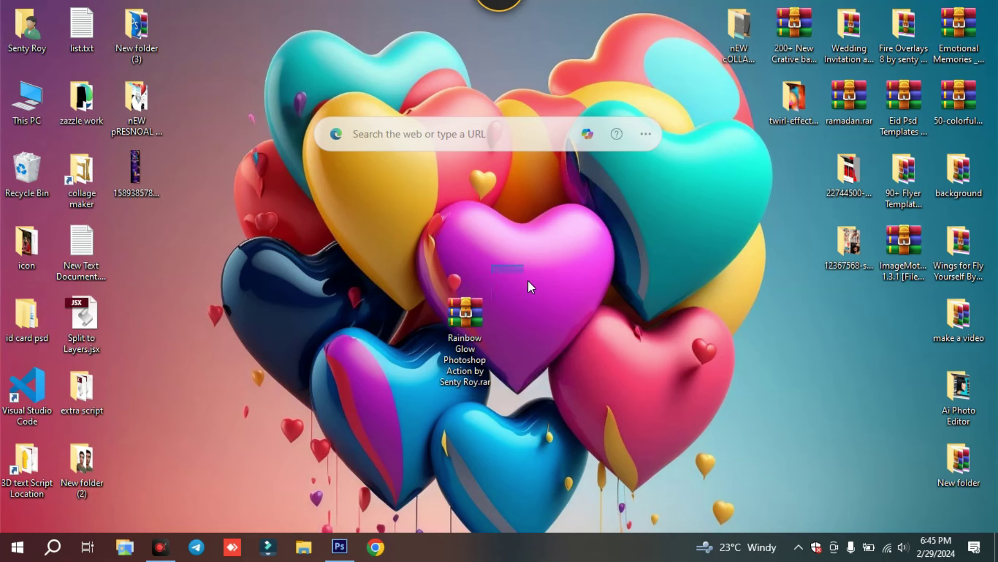
drag(458, 311, 508, 311)
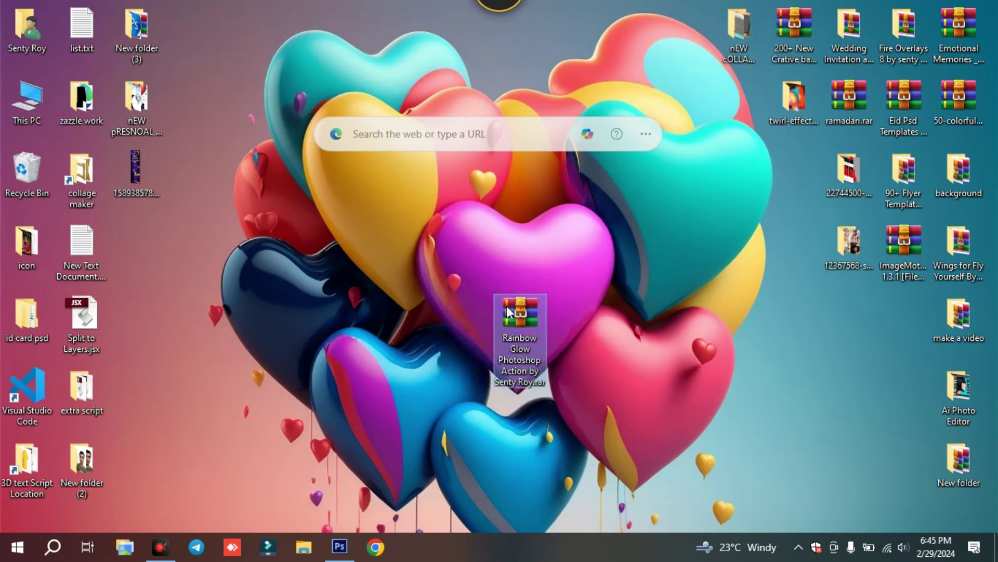
right_click(508, 311)
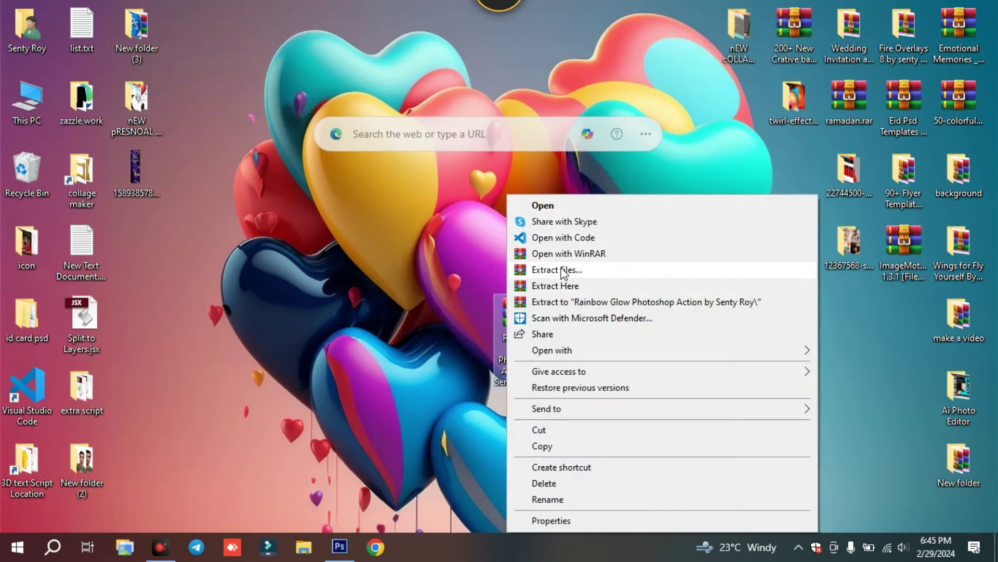
click(572, 271)
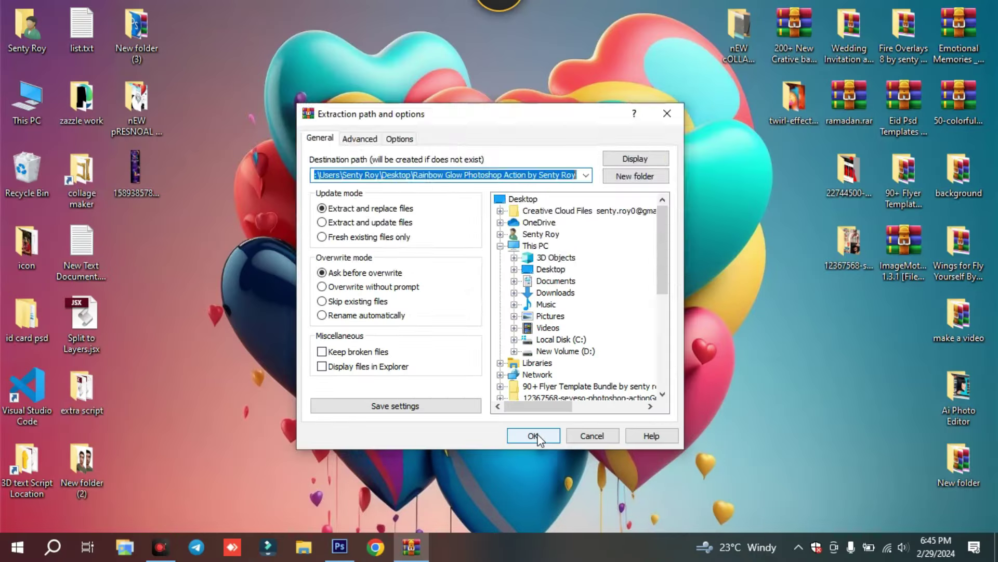
click(533, 308)
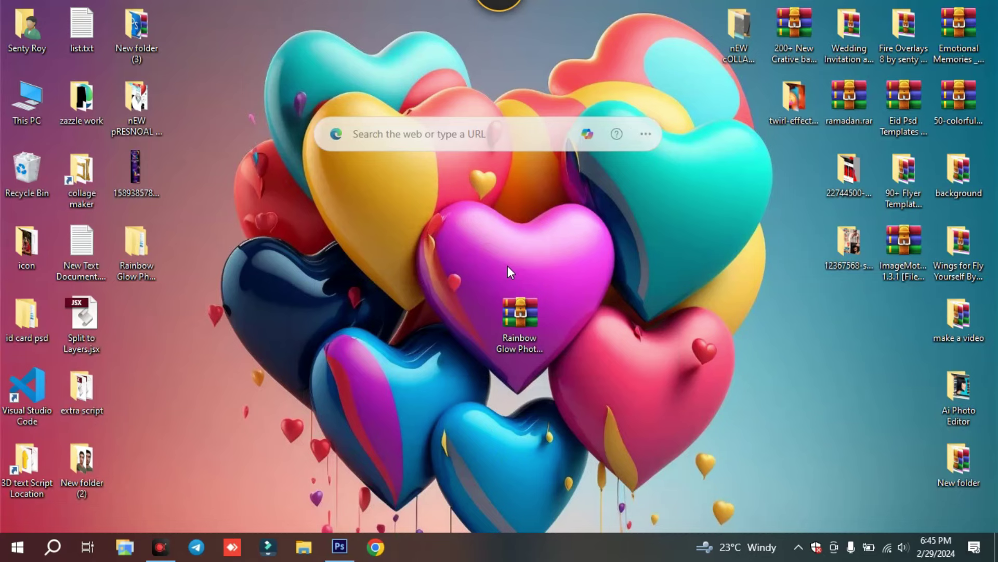
Reposition the extracted Rainbow Glow folder and open its subfolder down to New folder.
drag(133, 261, 421, 277)
drag(460, 333, 461, 340)
double_click(468, 327)
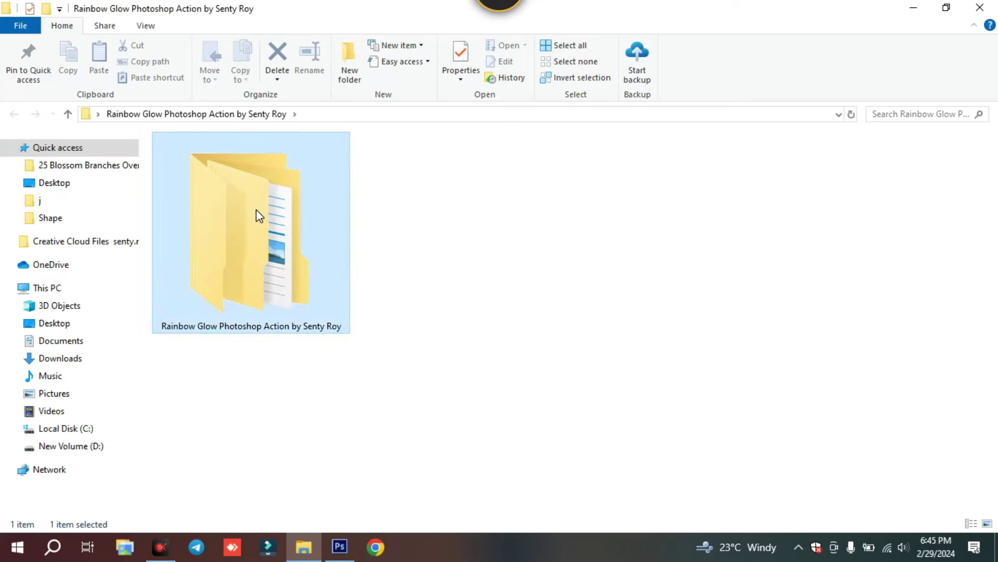
double_click(256, 210)
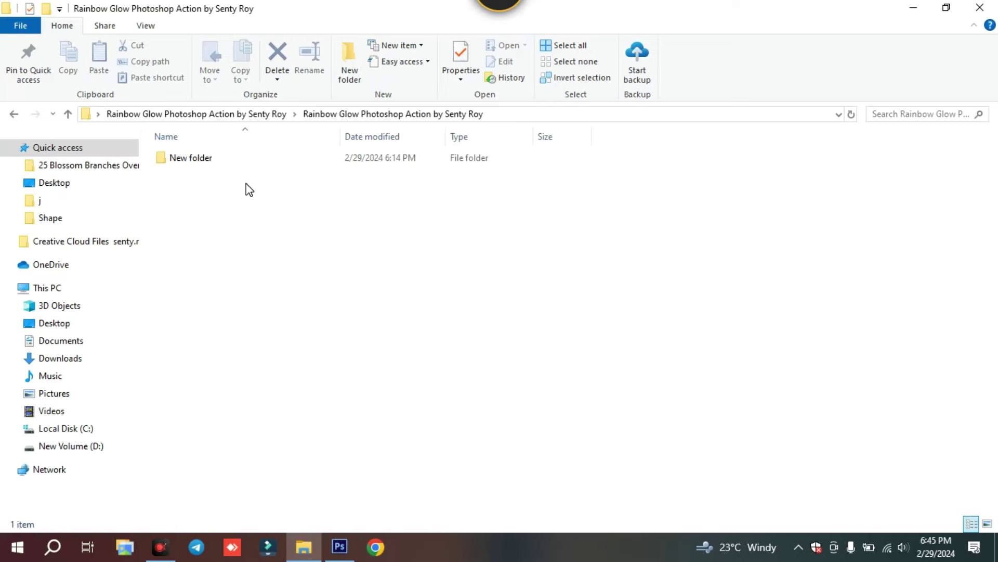
click(220, 164)
double_click(221, 163)
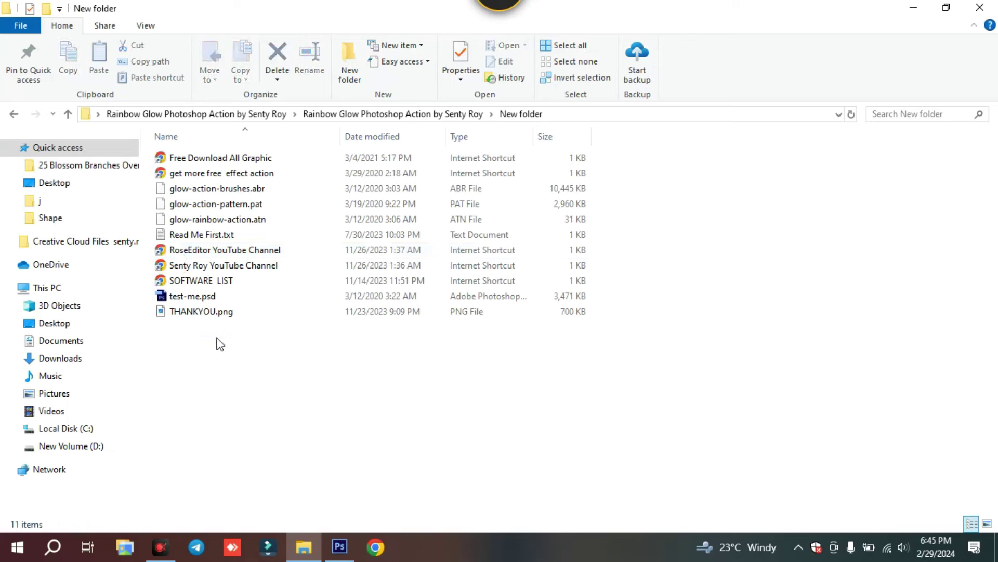
Show New folder's files as extra large icons and select the three glow-action files.
right_click(418, 412)
click(675, 186)
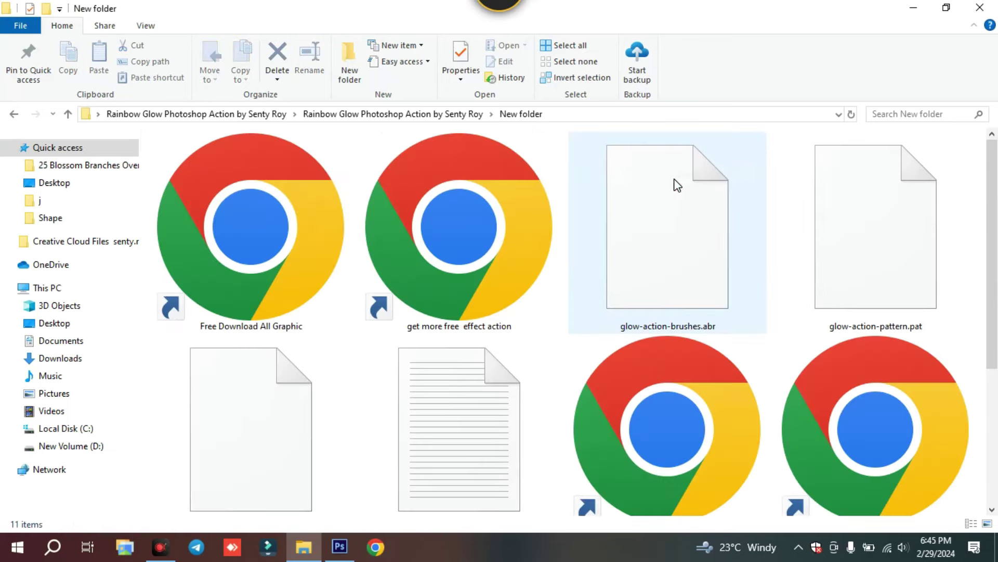
scroll(790, 252, down, 2)
scroll(789, 252, down, 3)
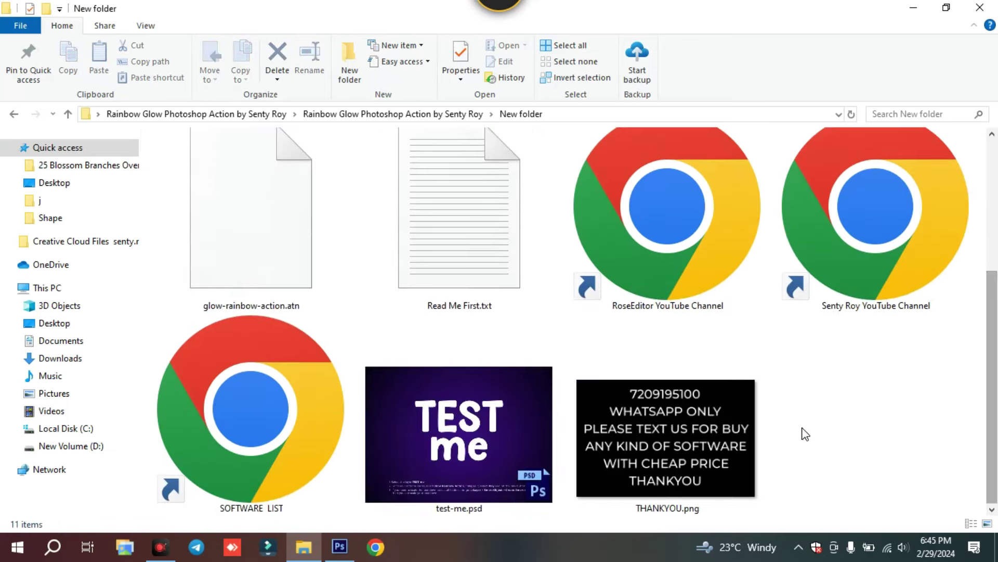
ctrl+scroll(805, 434, down, 3)
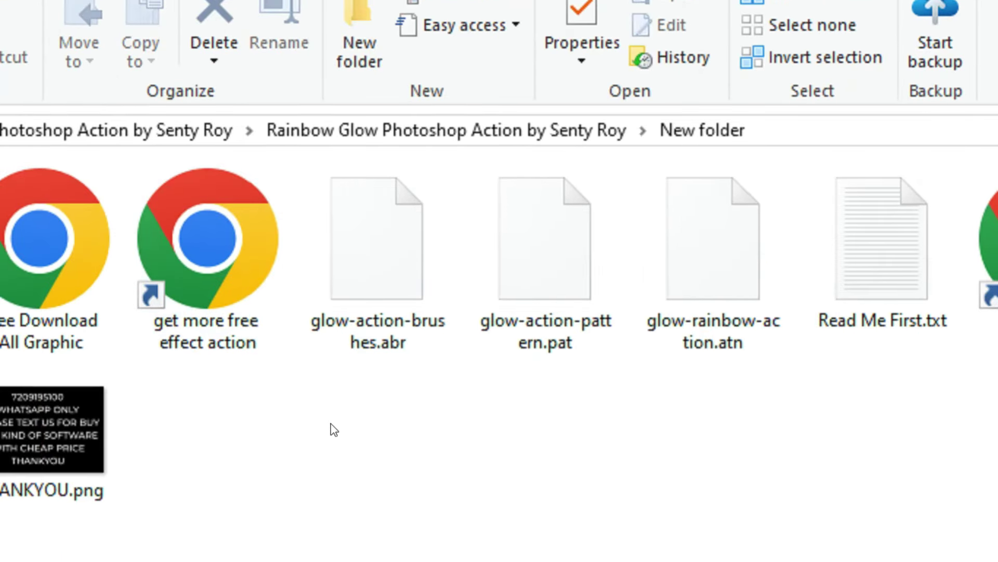
drag(333, 429, 725, 205)
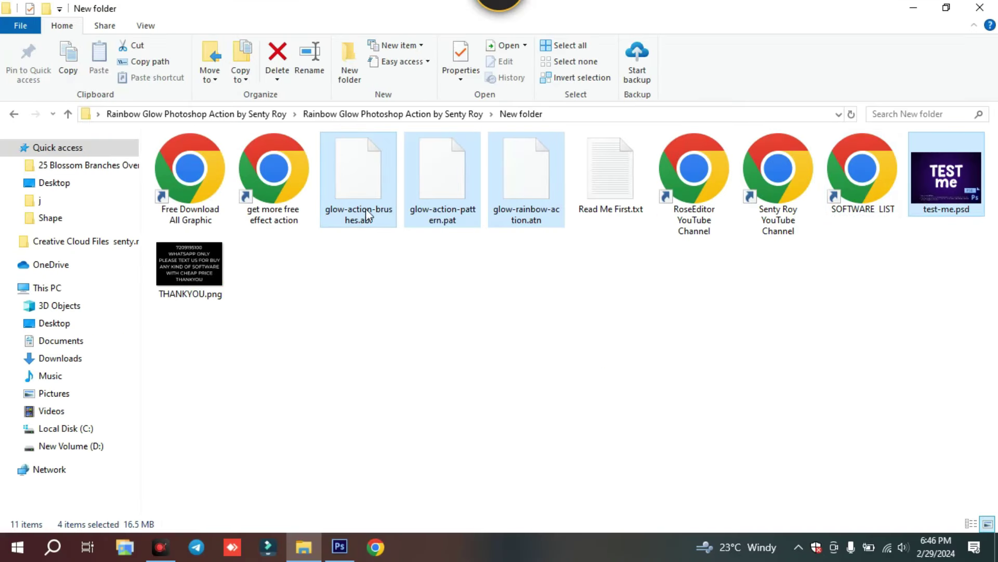
Rubber-band select the glow-action files, then select glow-action-brushes.abr alone.
drag(368, 214, 369, 200)
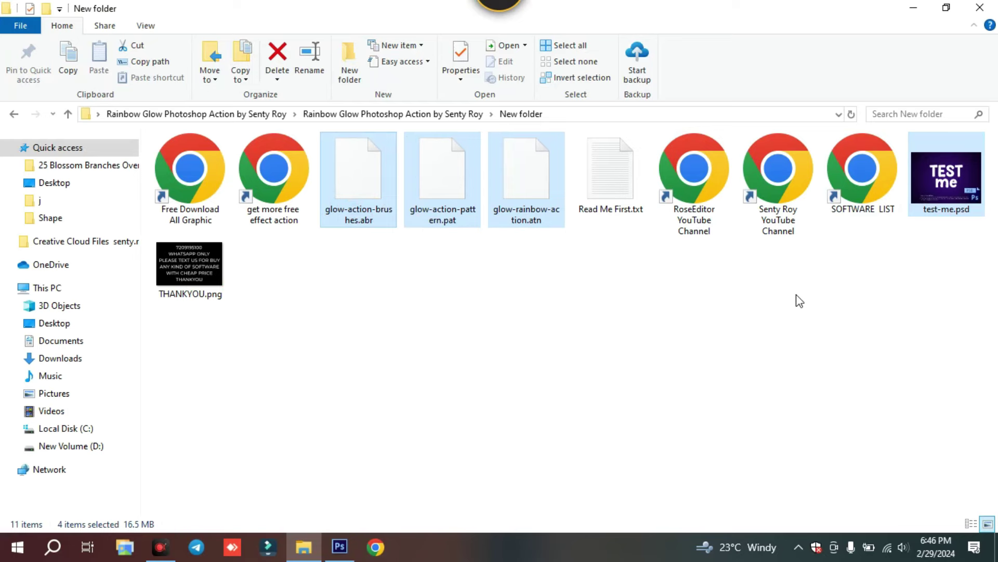
click(457, 285)
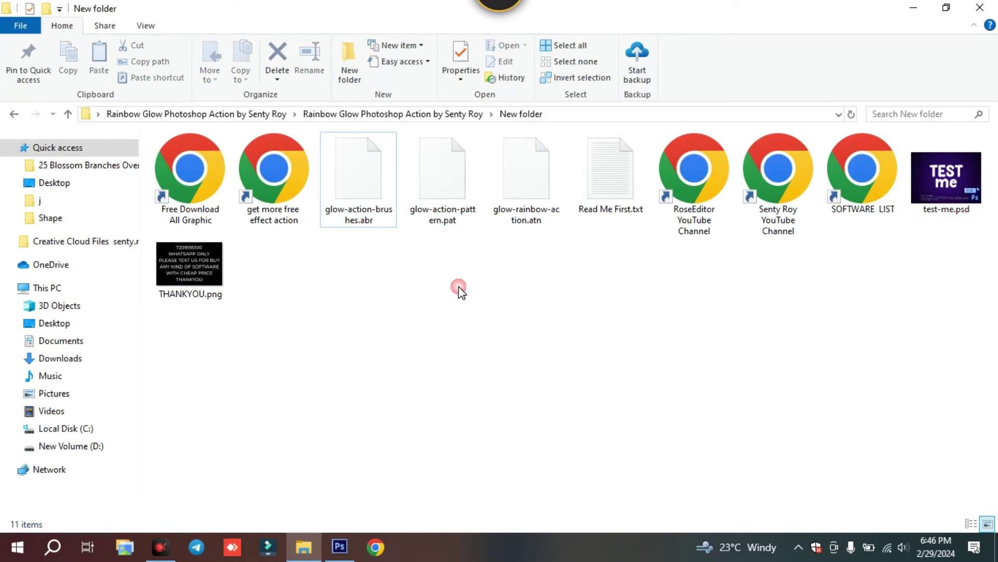
drag(340, 221, 387, 261)
drag(802, 120, 751, 147)
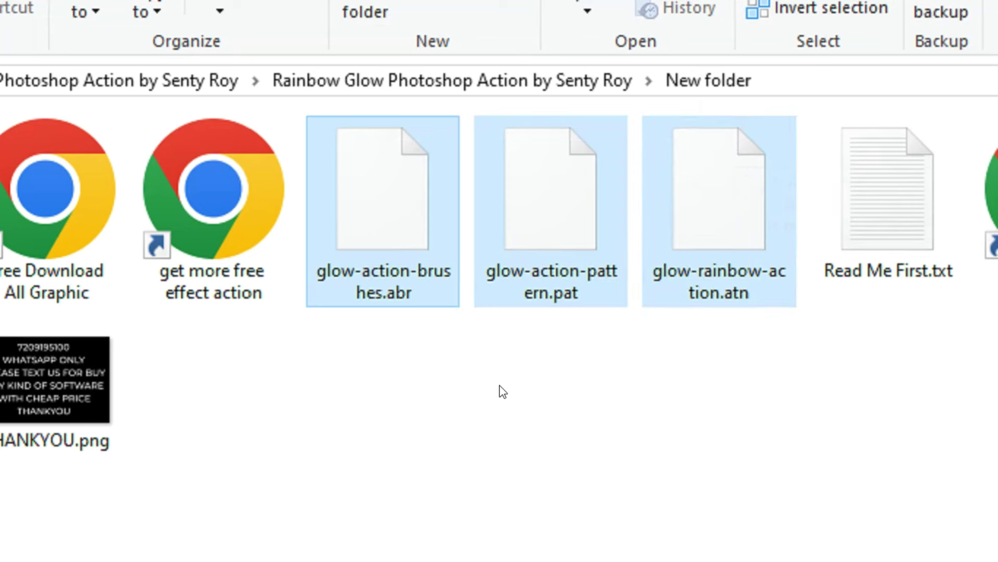
click(503, 392)
drag(379, 240, 544, 196)
Reselect the .abr, .pat and .atn files together and bring Photoshop to the front.
click(555, 244)
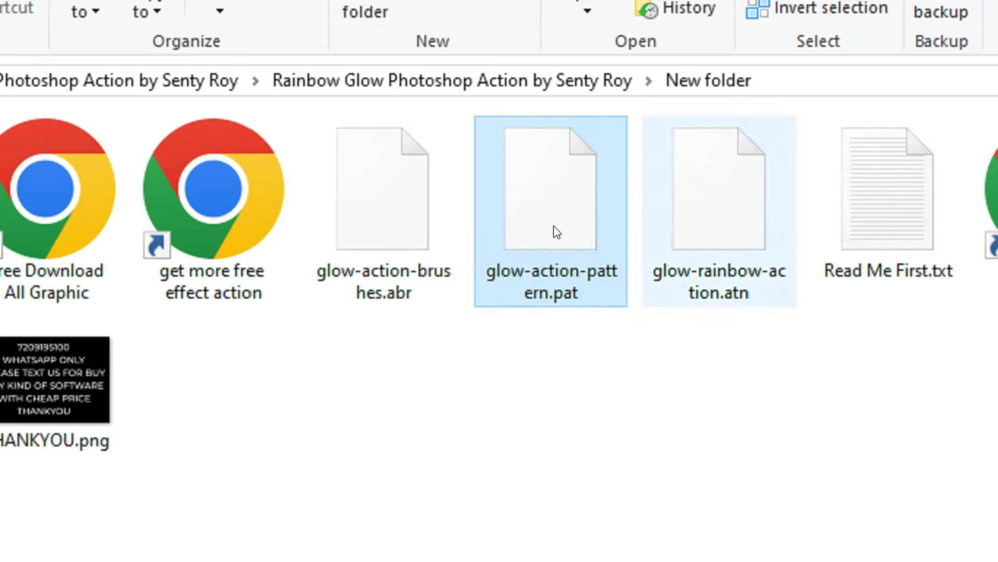
click(729, 284)
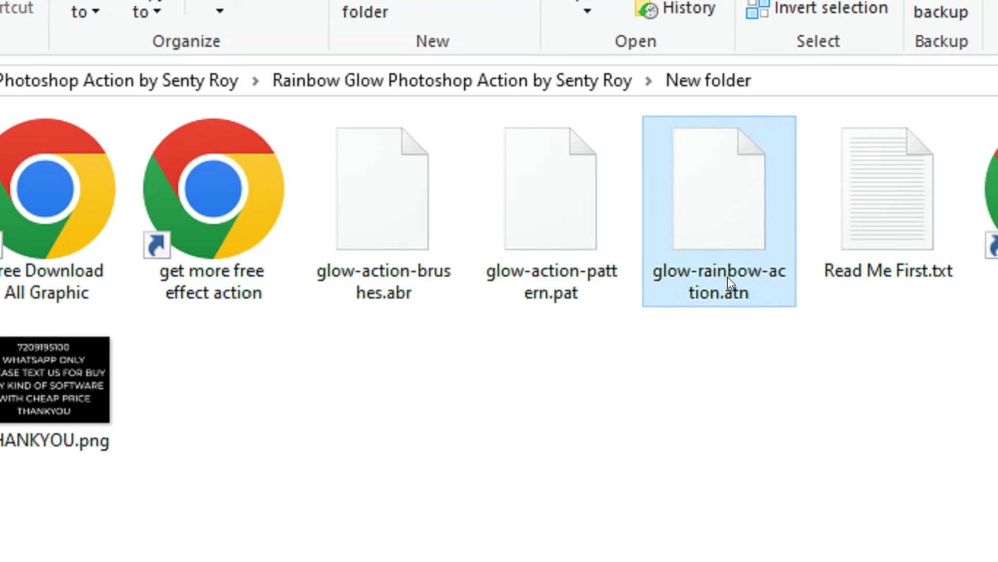
click(733, 408)
mouse_move(718, 267)
mouse_down()
mouse_move(553, 300)
mouse_move(400, 263)
mouse_move(401, 249)
mouse_up()
drag(348, 387, 771, 208)
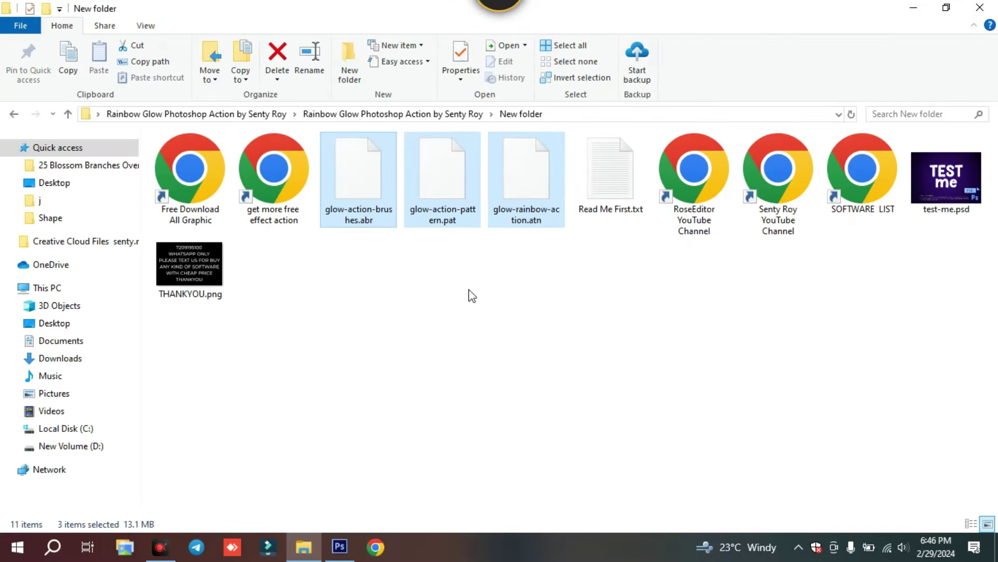
click(340, 547)
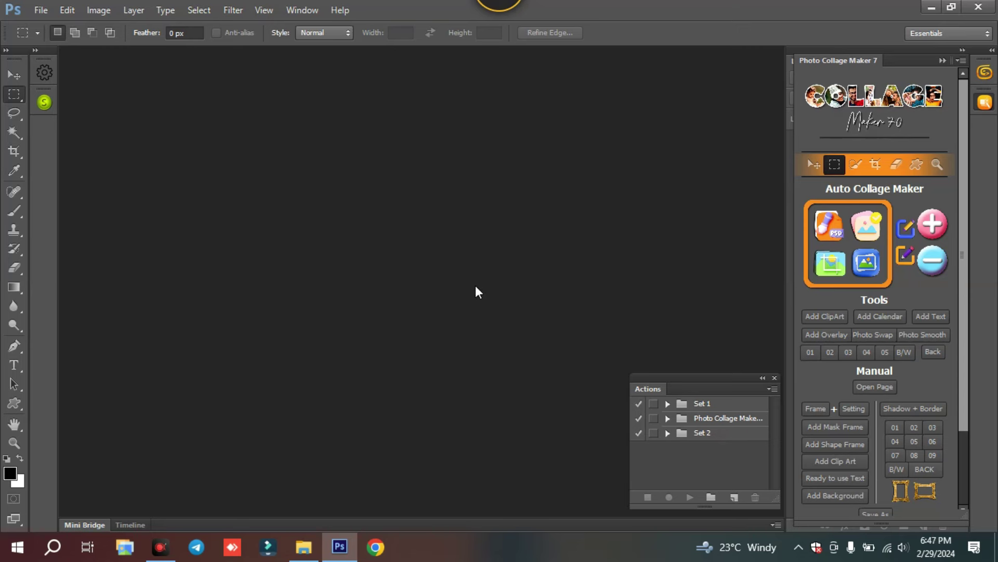
Close the Actions panel, reopen it from the Window menu, and place it near the right.
drag(722, 379, 591, 314)
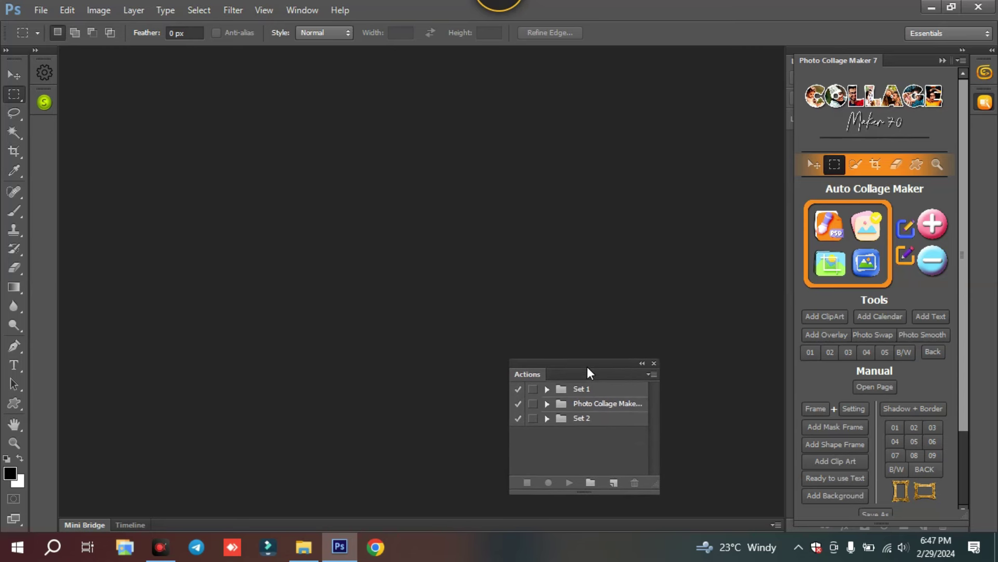
mouse_move(593, 314)
mouse_down()
mouse_move(714, 376)
mouse_move(666, 366)
mouse_up()
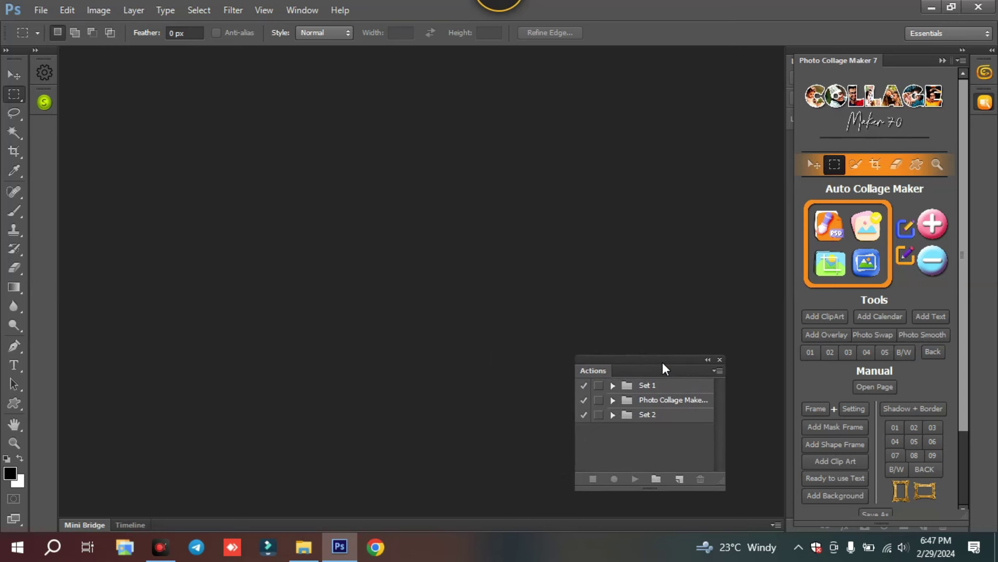
click(723, 359)
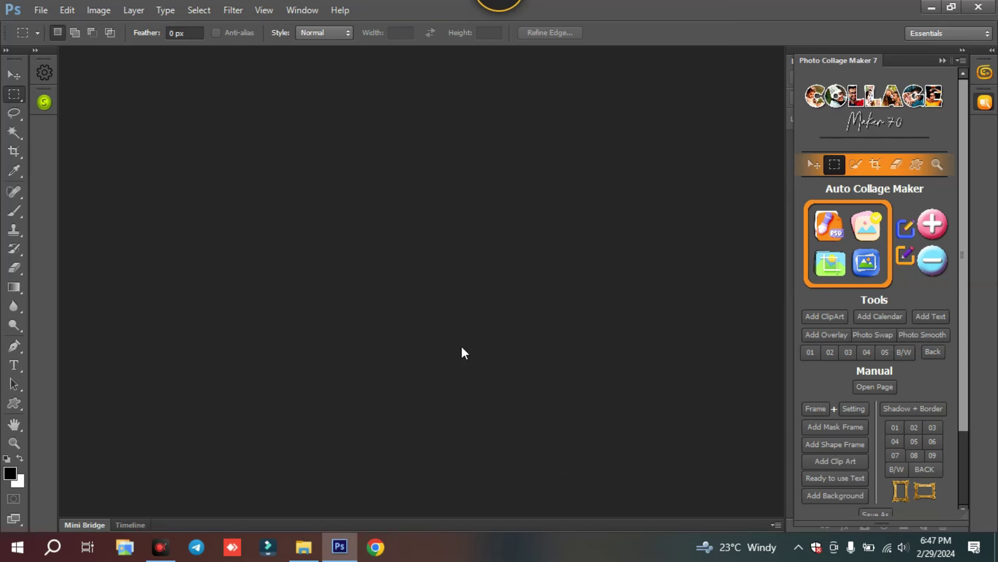
click(306, 11)
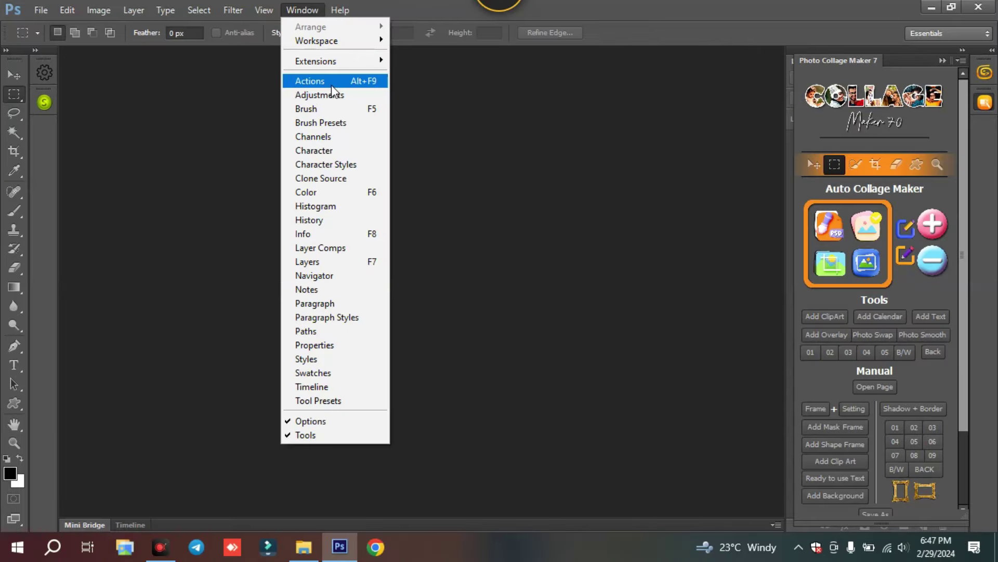
click(330, 82)
drag(658, 362, 710, 382)
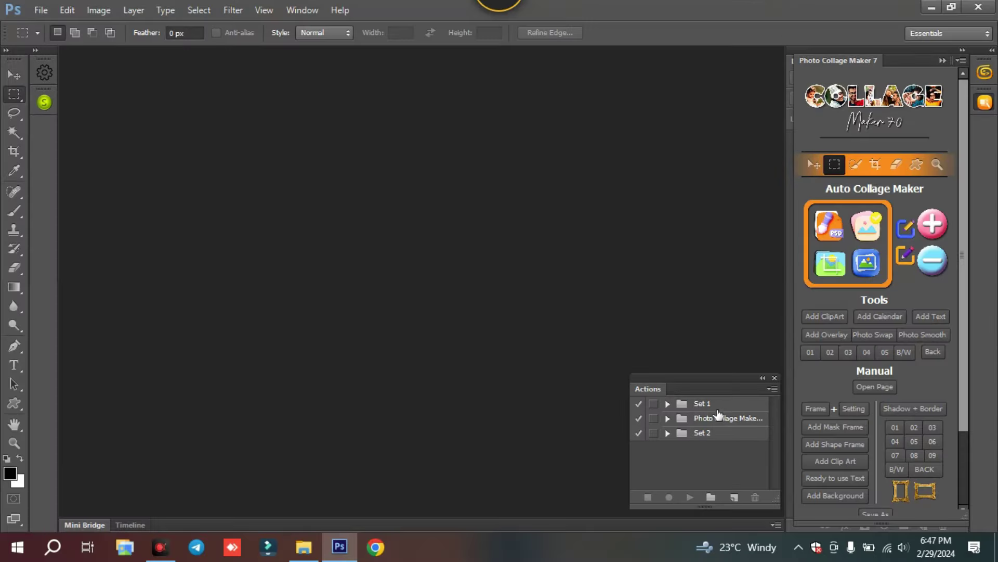
Drag the glow brushes, pattern and action files into Photoshop to load Glow Rainbow Action.
click(303, 546)
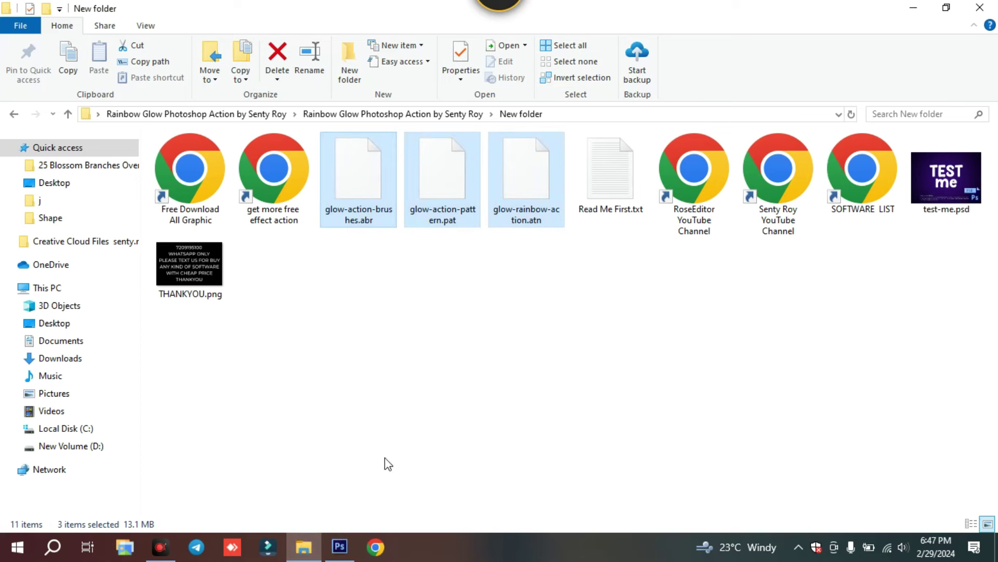
drag(330, 307, 564, 134)
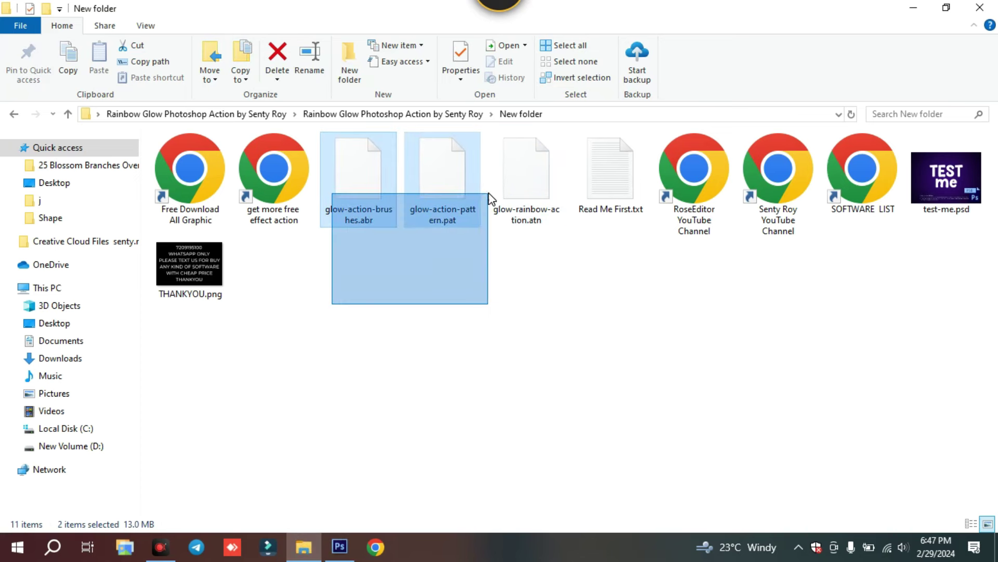
click(387, 301)
mouse_move(350, 307)
mouse_down()
mouse_move(481, 180)
mouse_move(535, 167)
mouse_move(332, 553)
mouse_up()
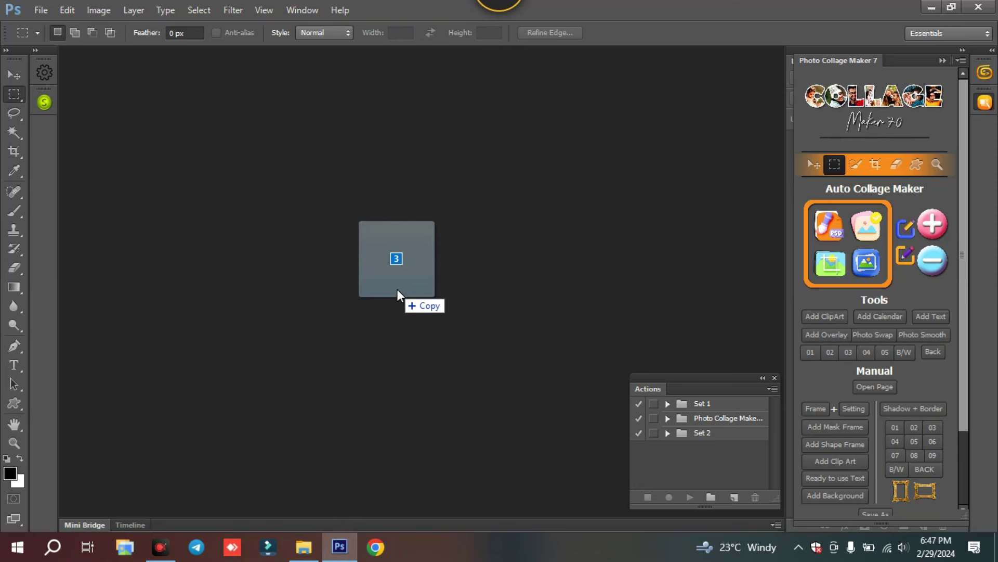
drag(332, 553, 399, 295)
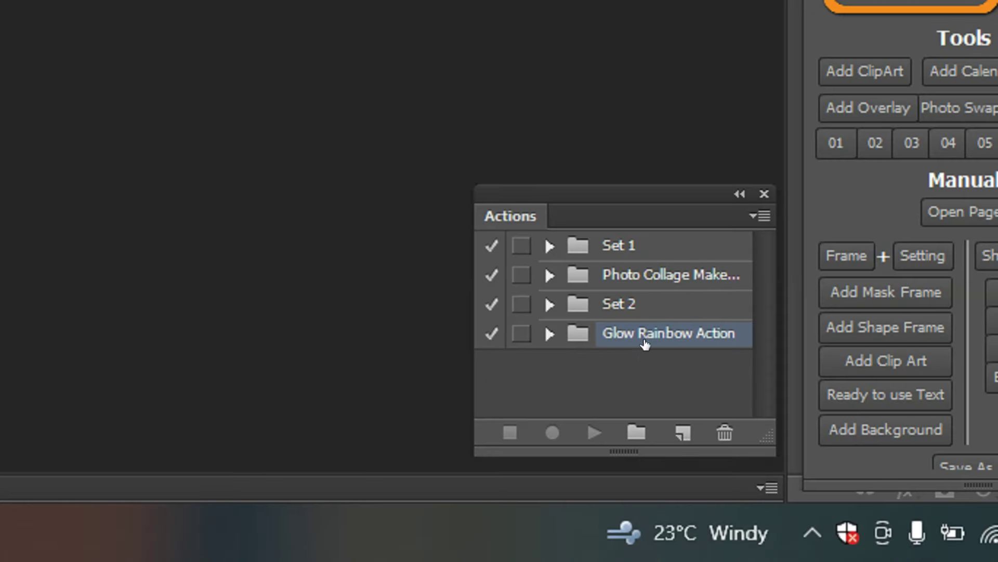
click(673, 312)
mouse_move(695, 306)
mouse_down()
mouse_move(536, 358)
mouse_move(697, 312)
mouse_up()
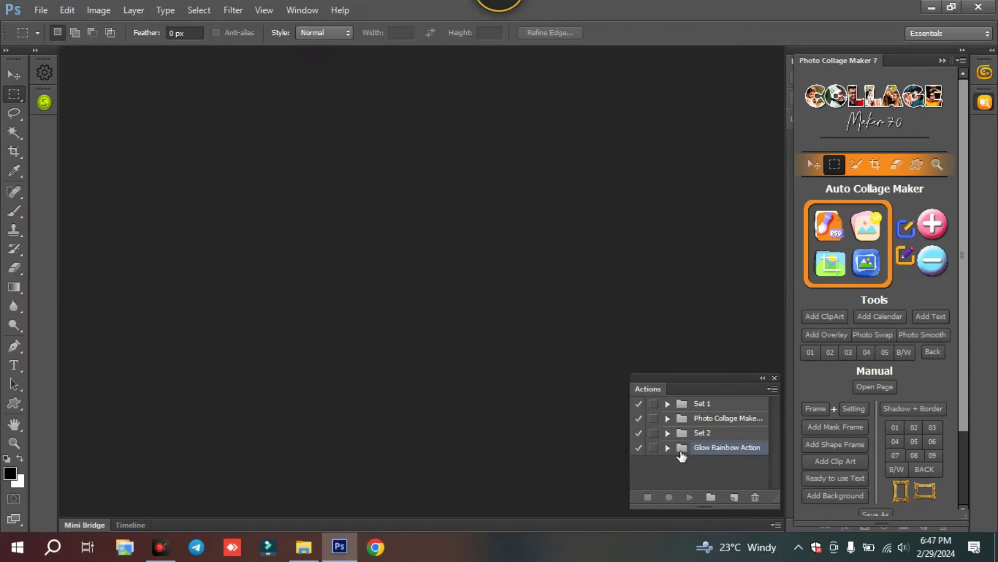
Expand Glow Rainbow Action, select its Play action, and drag test-me.psd toward Photoshop.
click(667, 448)
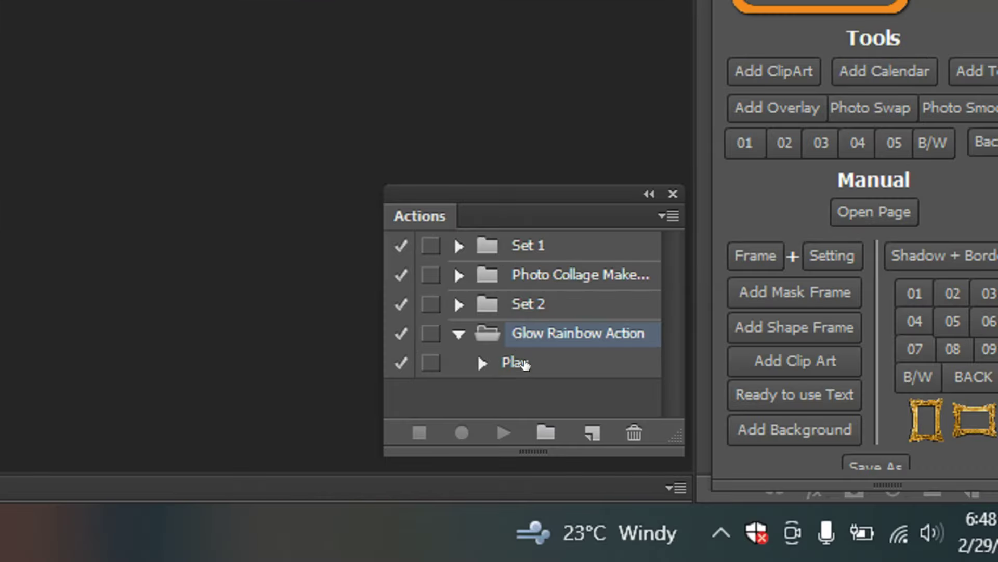
click(691, 463)
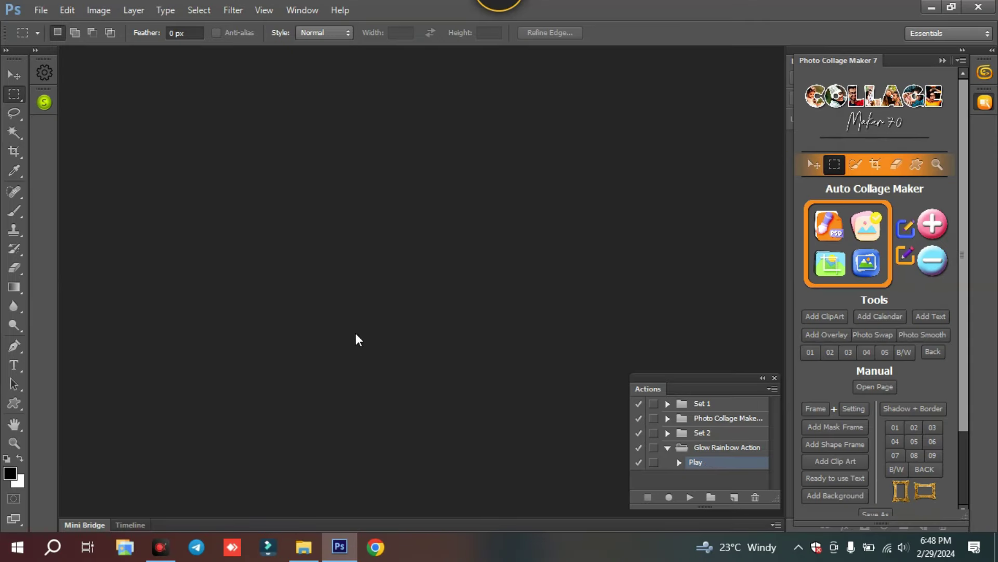
click(301, 544)
mouse_move(945, 186)
mouse_down()
mouse_move(916, 323)
mouse_move(949, 208)
mouse_move(343, 553)
mouse_up()
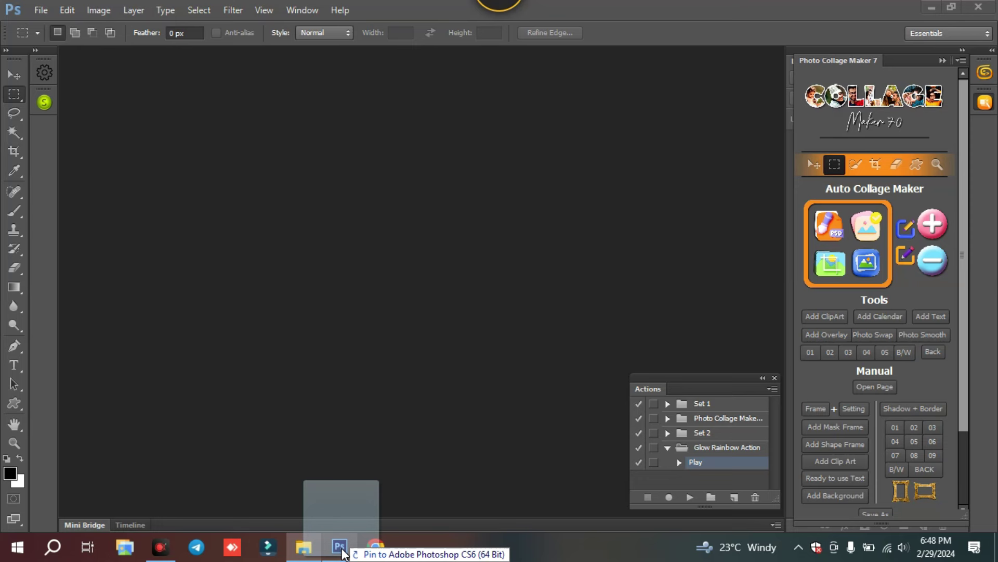
Open test-me.psd, make the TEST me layer active, and zoom in on the canvas.
drag(343, 553, 494, 372)
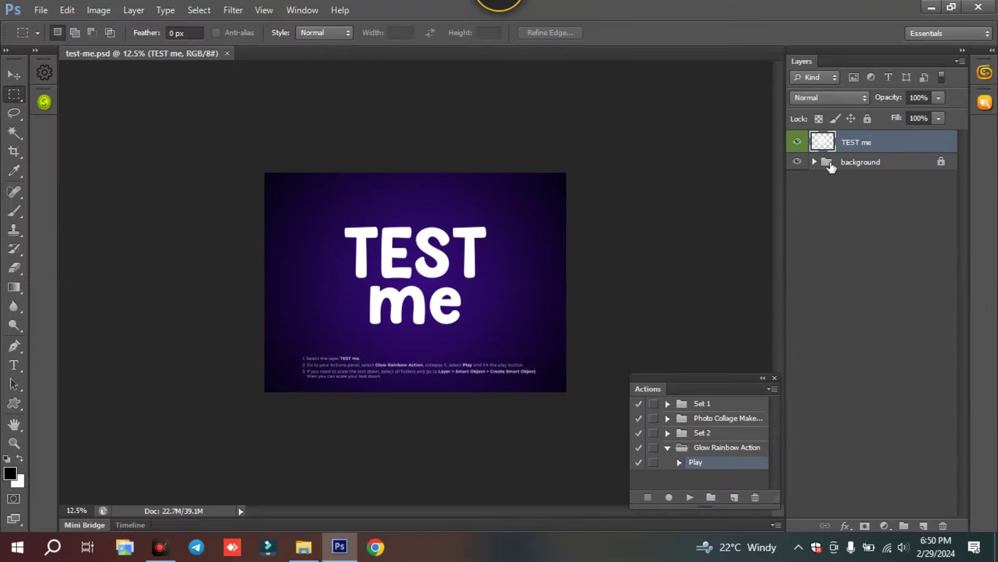
click(797, 162)
click(797, 142)
key(ctrl+plus)
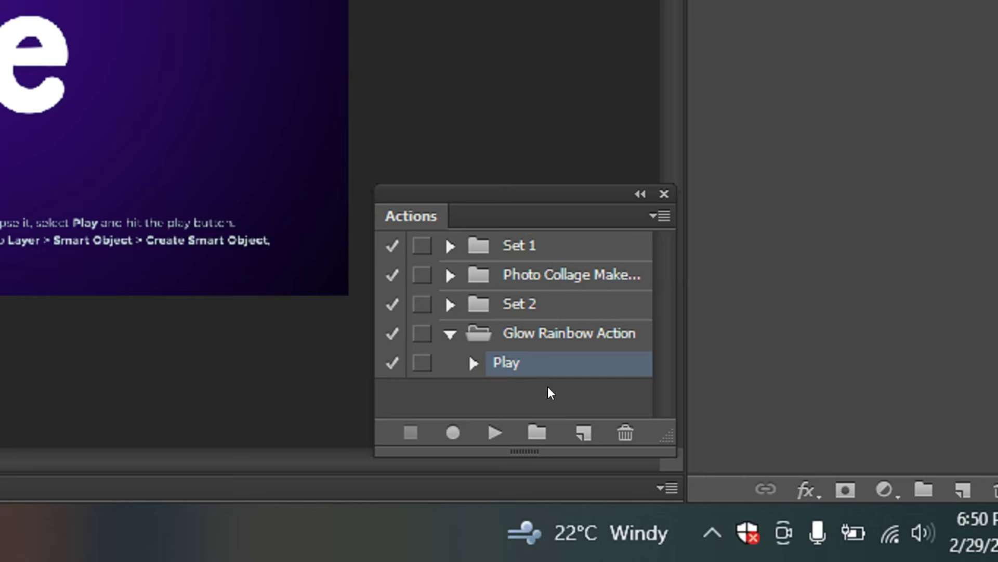
Run the Glow Rainbow Play action on the TEST me text layer.
click(494, 432)
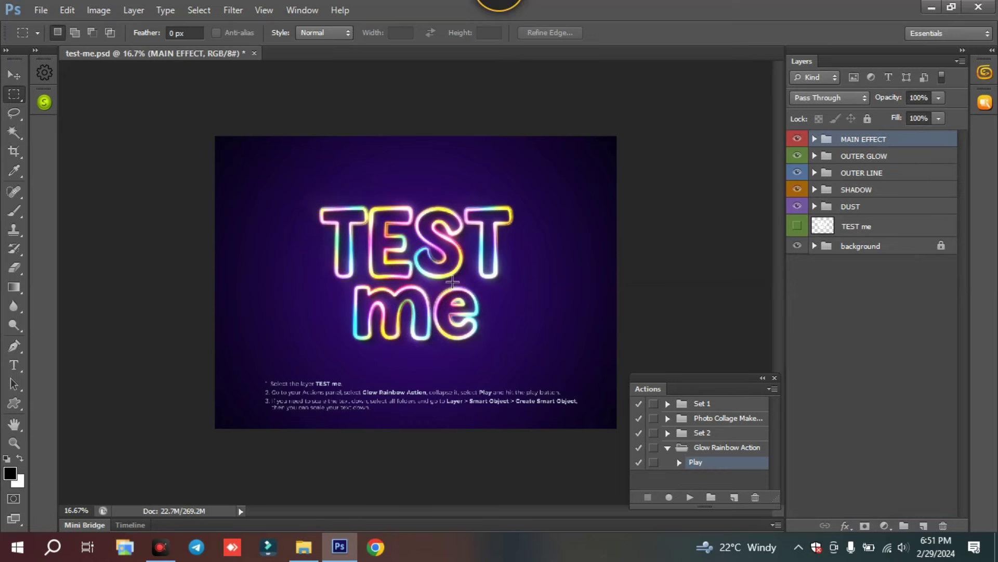
key(z)
click(421, 267)
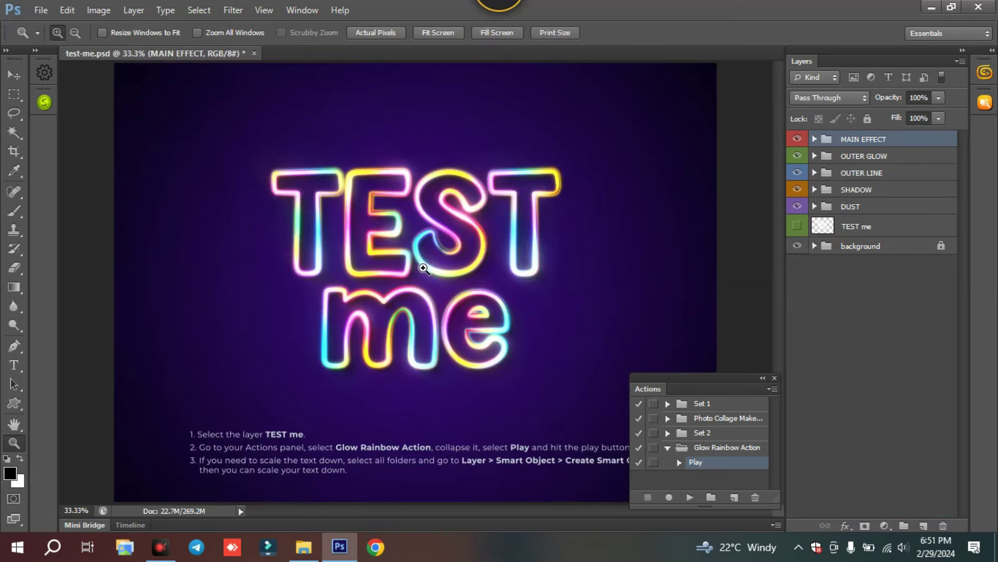
click(421, 273)
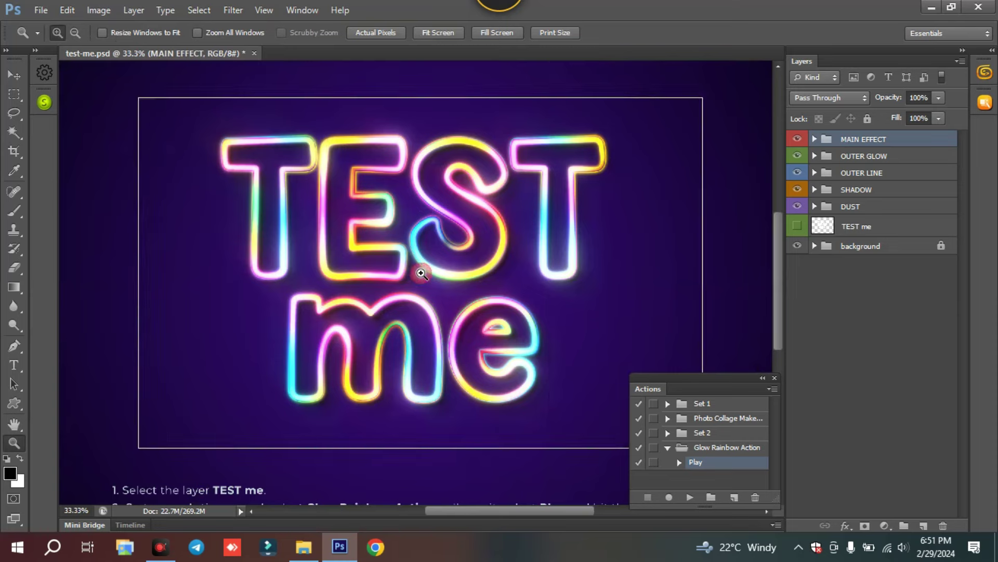
drag(427, 271, 391, 250)
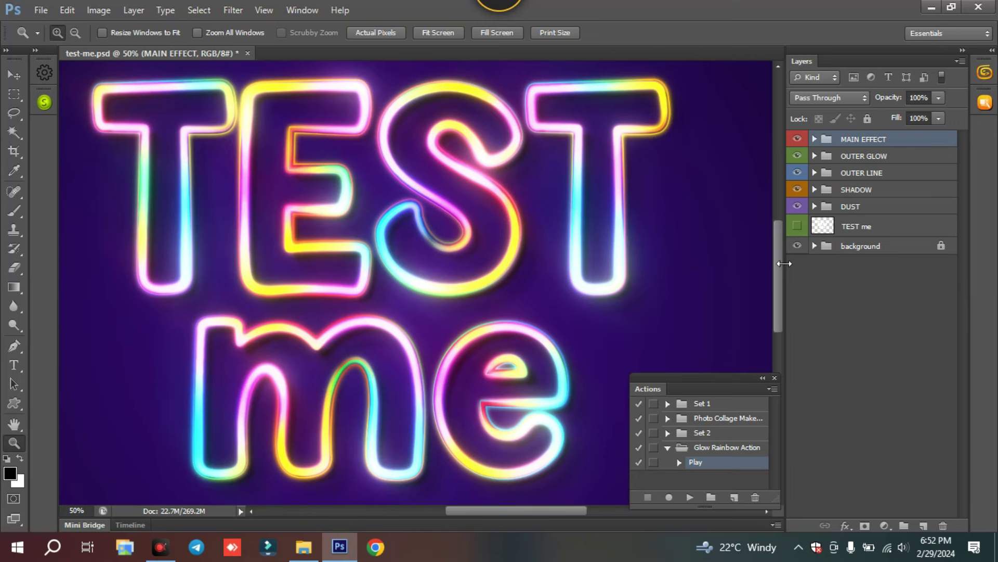
Hide the purple background, move all five effect groups right and down, then show it again.
click(798, 246)
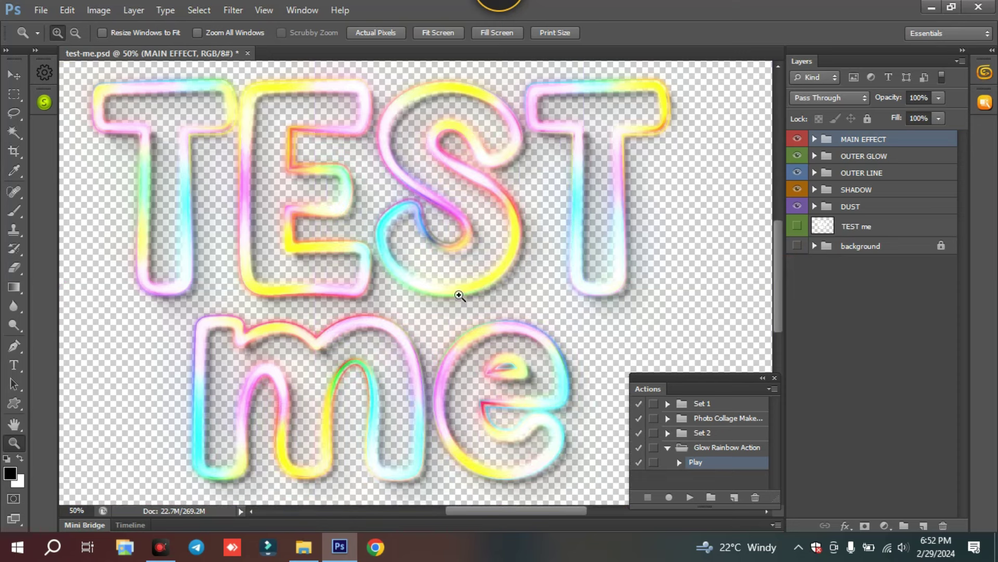
key(v)
mouse_move(461, 299)
mouse_down()
mouse_move(473, 300)
mouse_move(461, 300)
mouse_up()
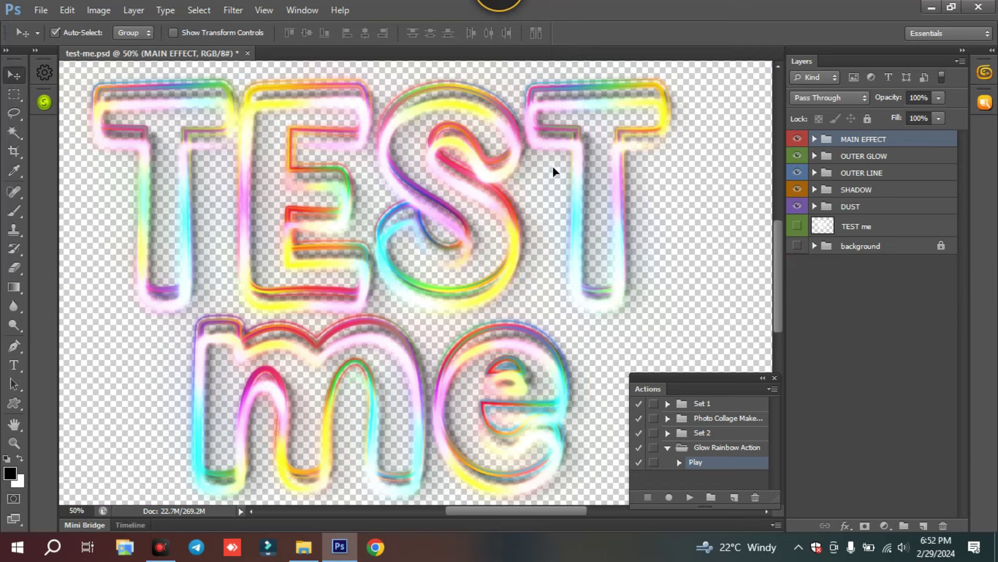
drag(554, 171, 541, 213)
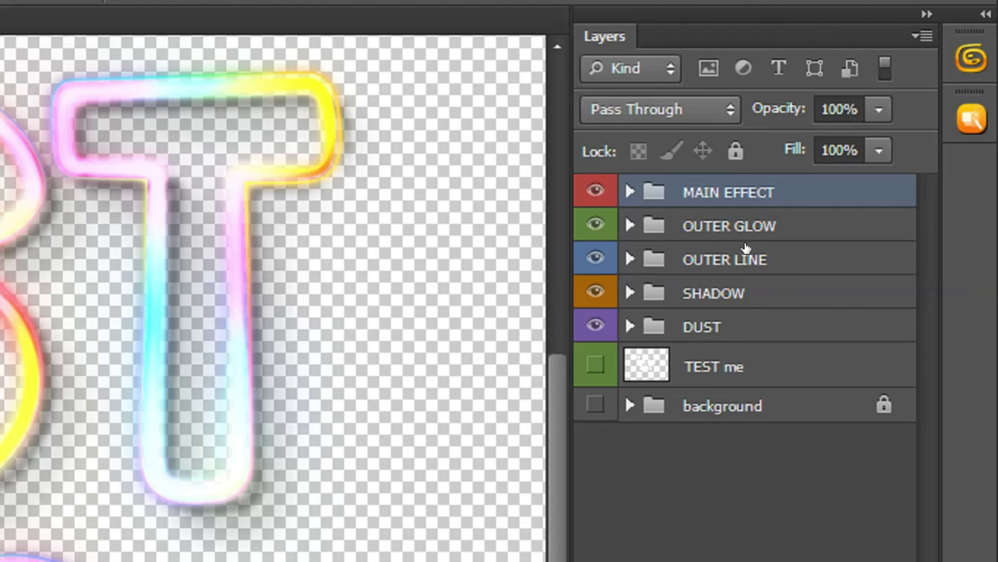
shift+click(728, 338)
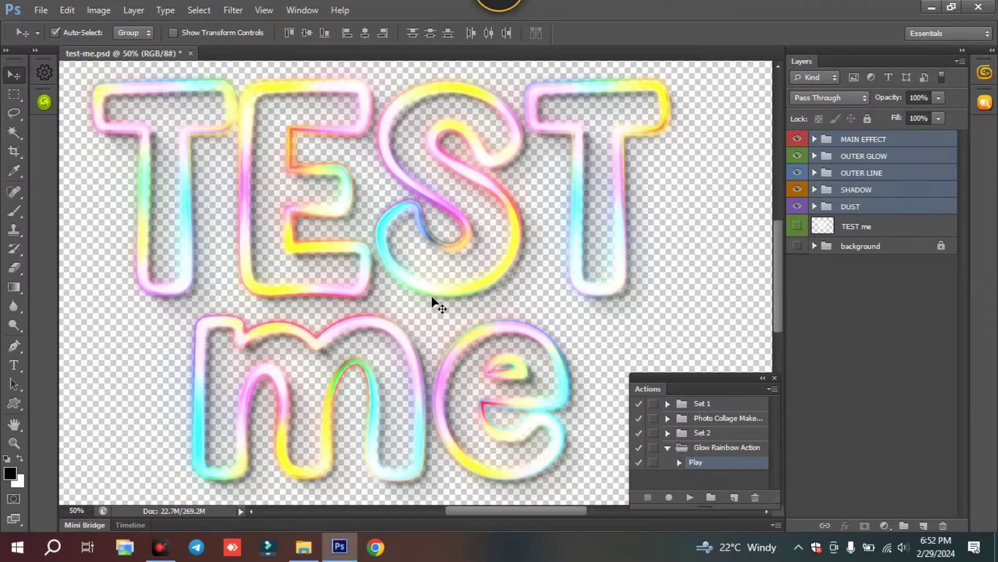
drag(457, 299, 441, 295)
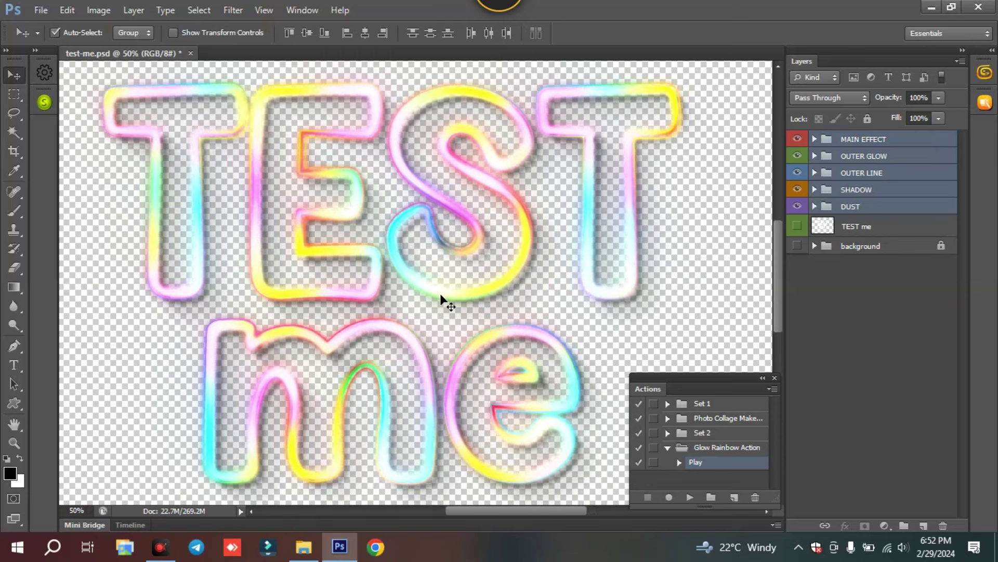
click(797, 245)
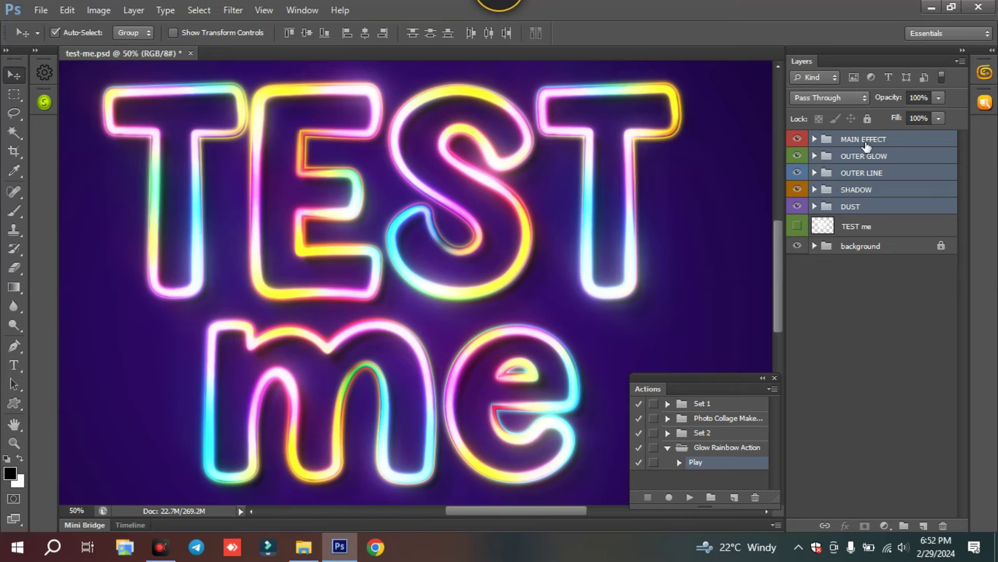
Toggle the MAIN EFFECT and OUTER GLOW groups on and off to compare the lettering.
click(797, 139)
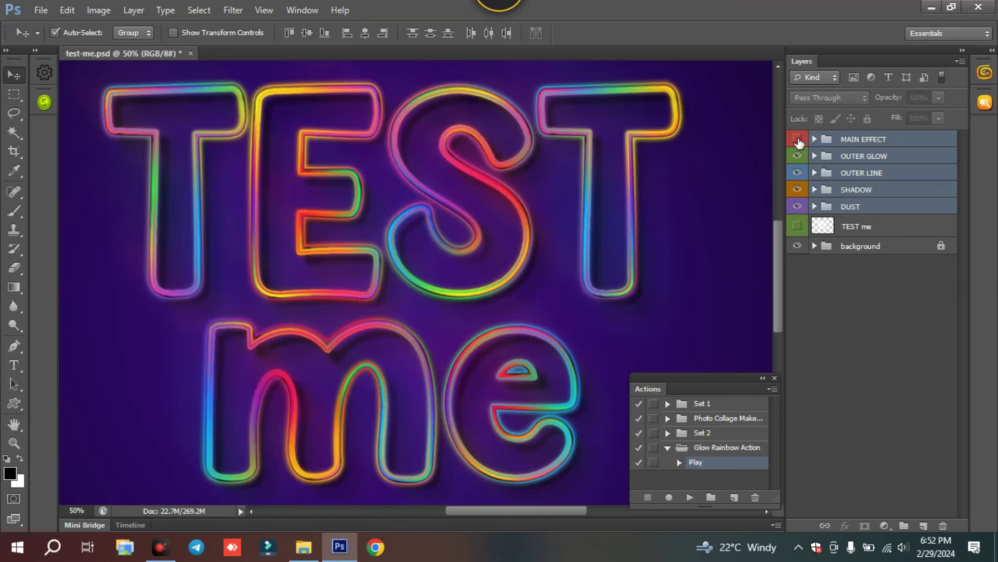
click(797, 139)
click(797, 140)
click(797, 140)
click(798, 139)
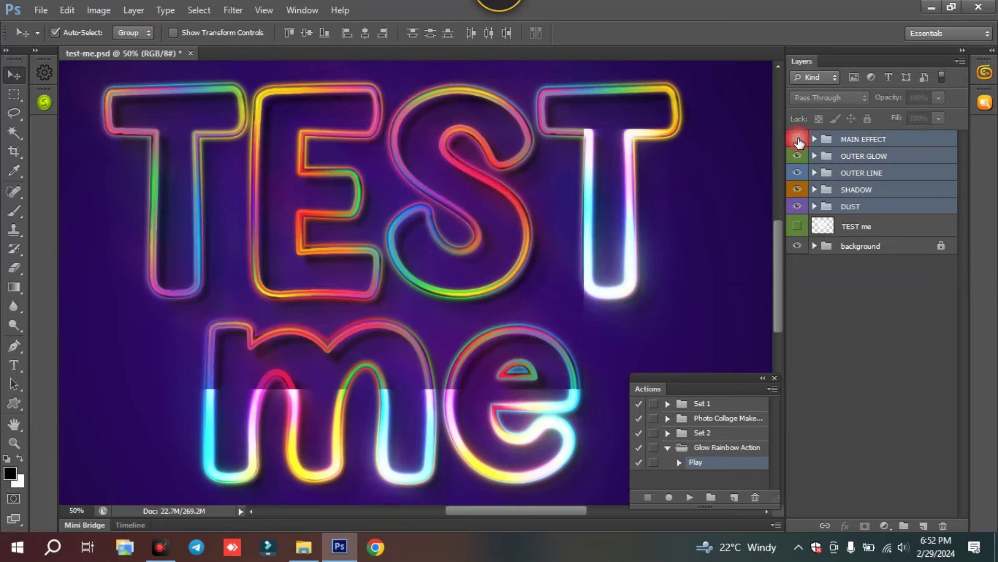
click(797, 156)
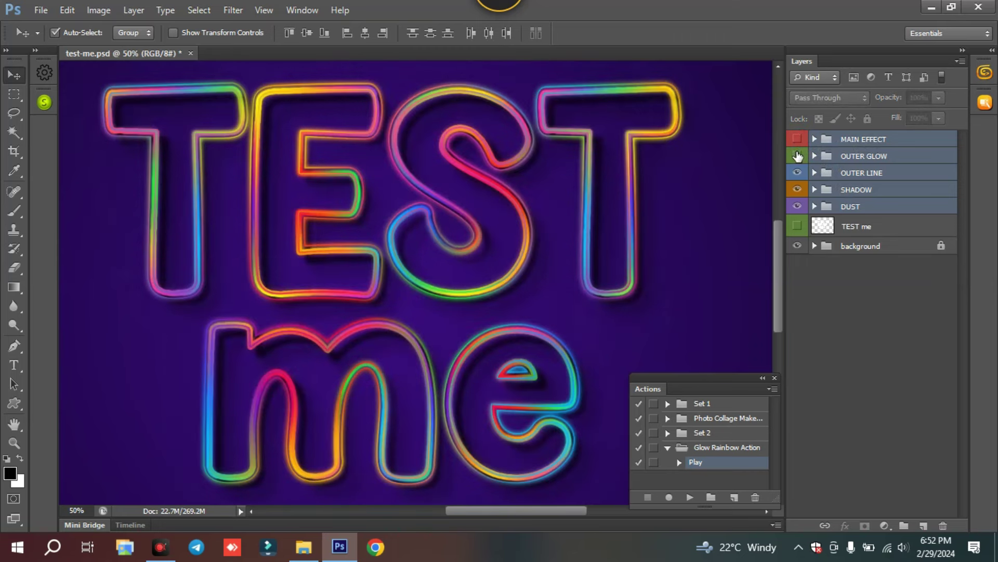
click(797, 156)
click(798, 156)
click(797, 156)
Toggle the OUTER LINE and SHADOW groups to compare their effect on the letters.
click(797, 173)
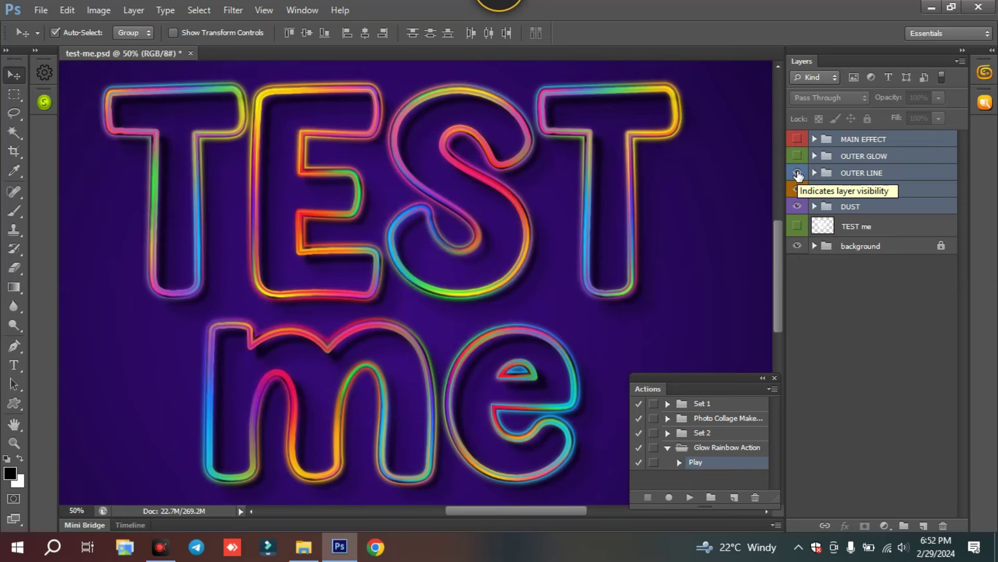
click(798, 172)
click(797, 172)
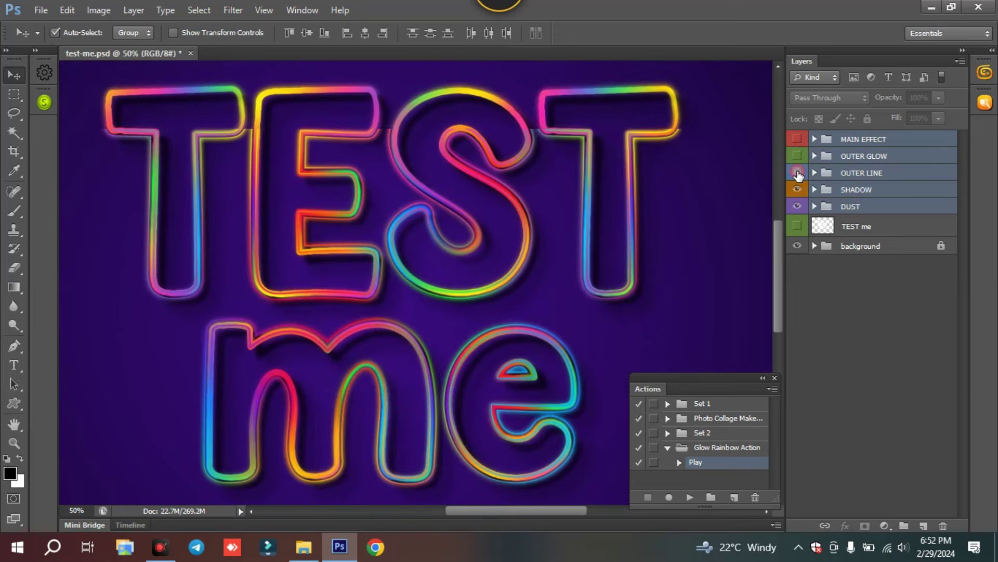
click(797, 173)
click(797, 173)
click(798, 173)
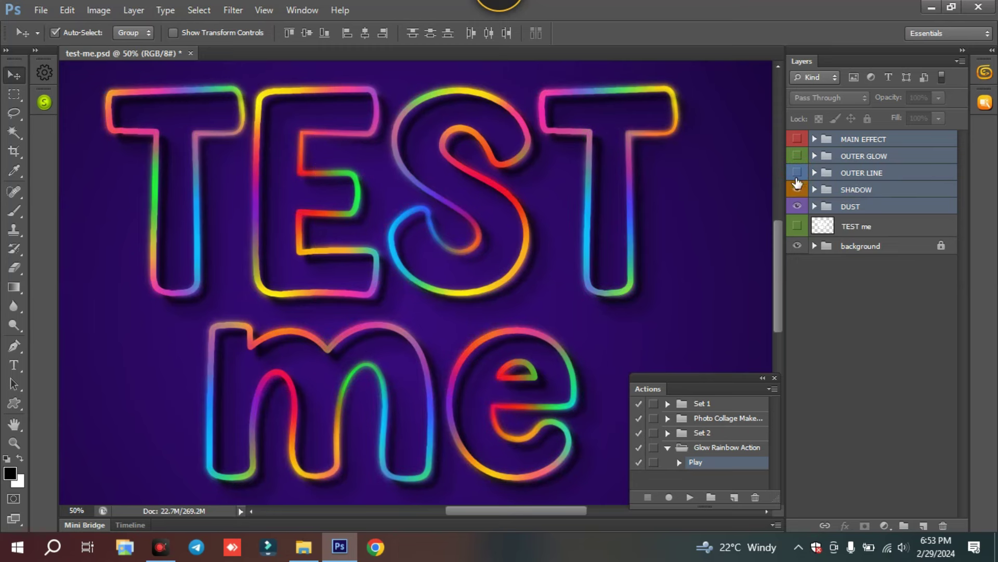
click(796, 191)
click(795, 192)
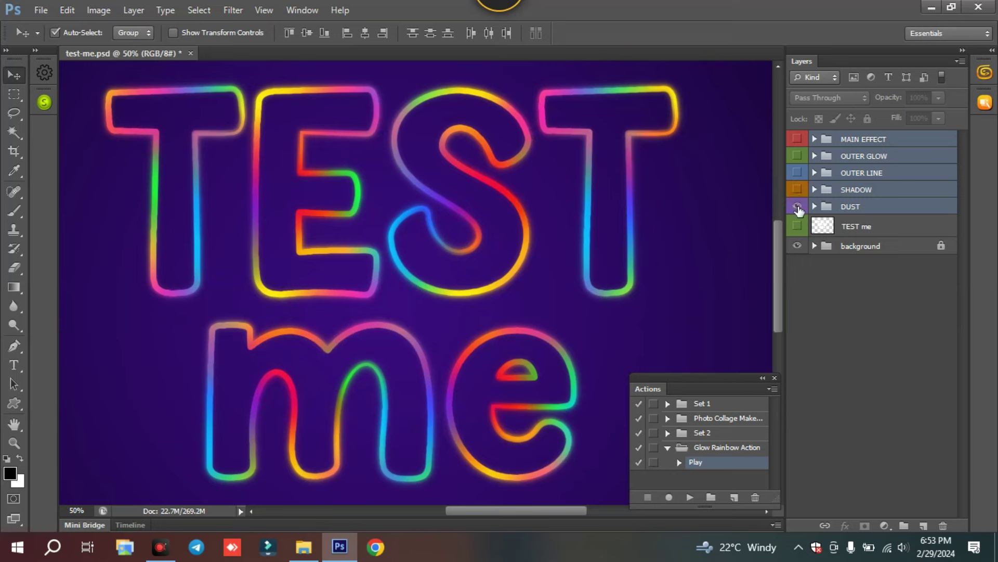
Compare with and without DUST, then turn all hidden effect groups back on.
click(797, 207)
click(798, 207)
click(798, 207)
click(799, 188)
click(797, 156)
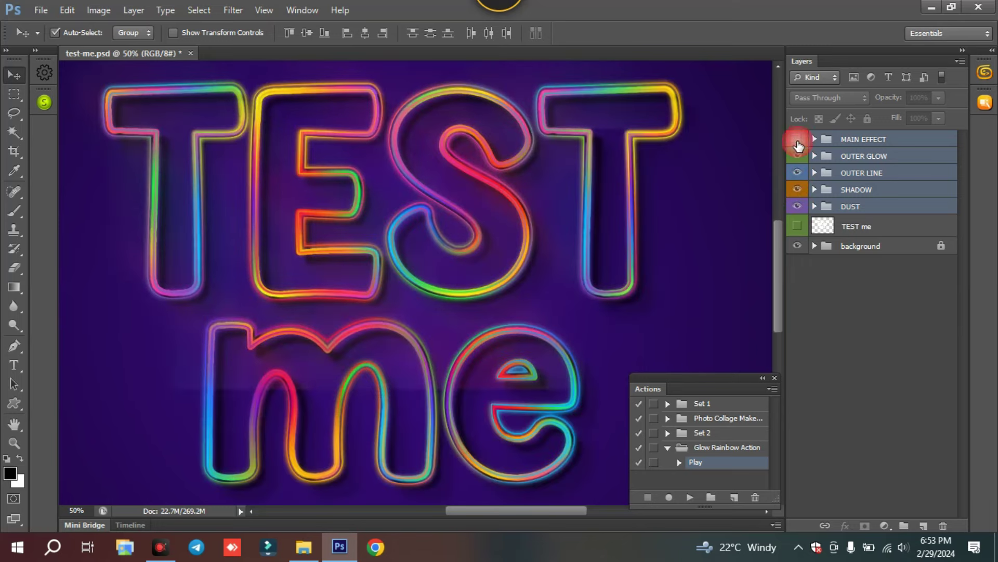
click(797, 138)
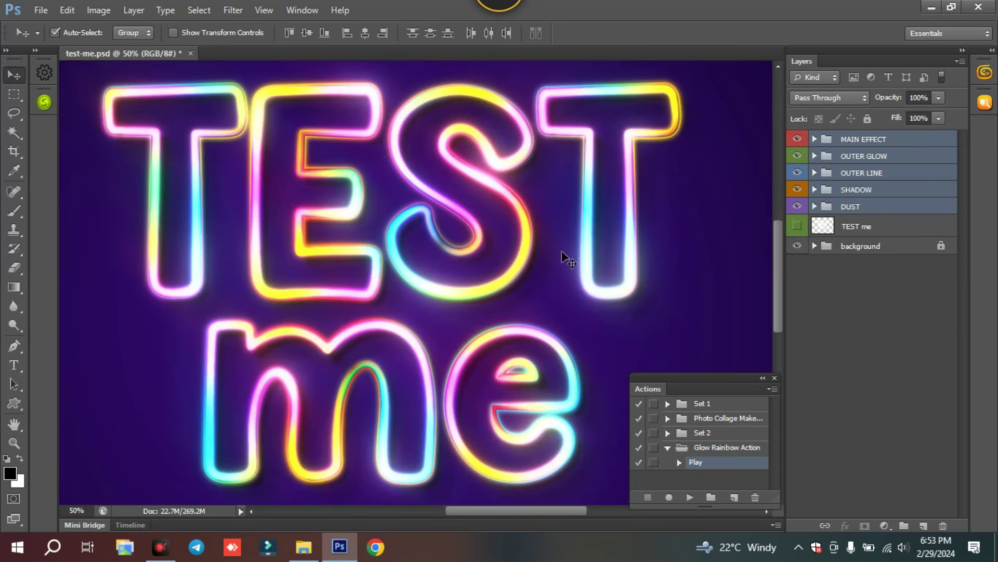
key(ctrl+minus)
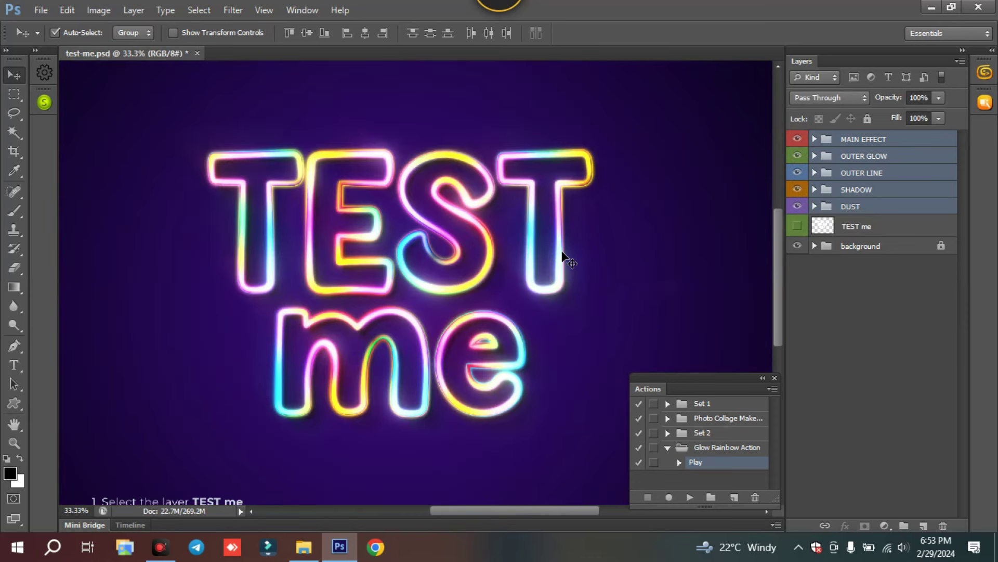
Close test-me.psd and start a new document from the File menu.
click(197, 52)
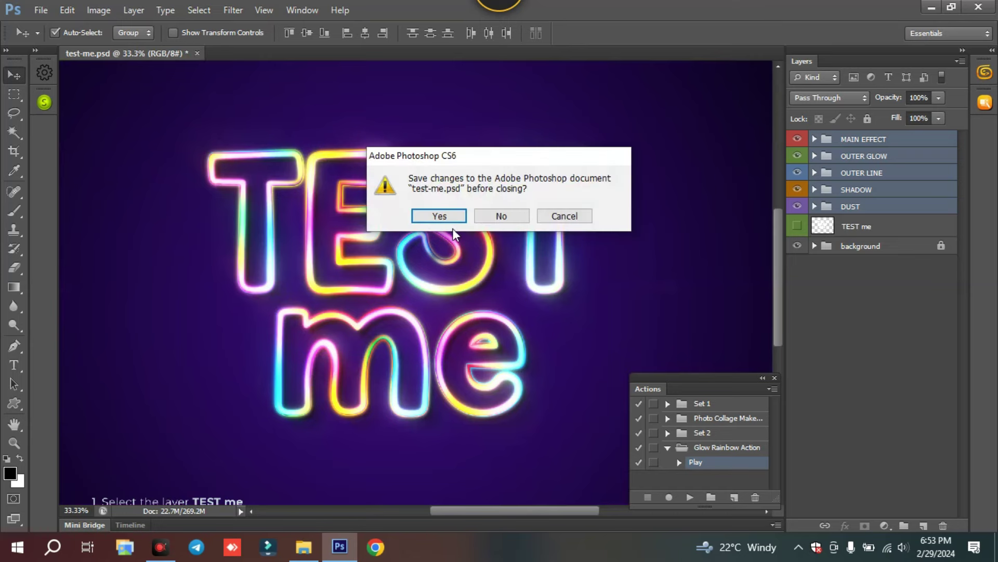
click(503, 214)
click(41, 11)
click(47, 27)
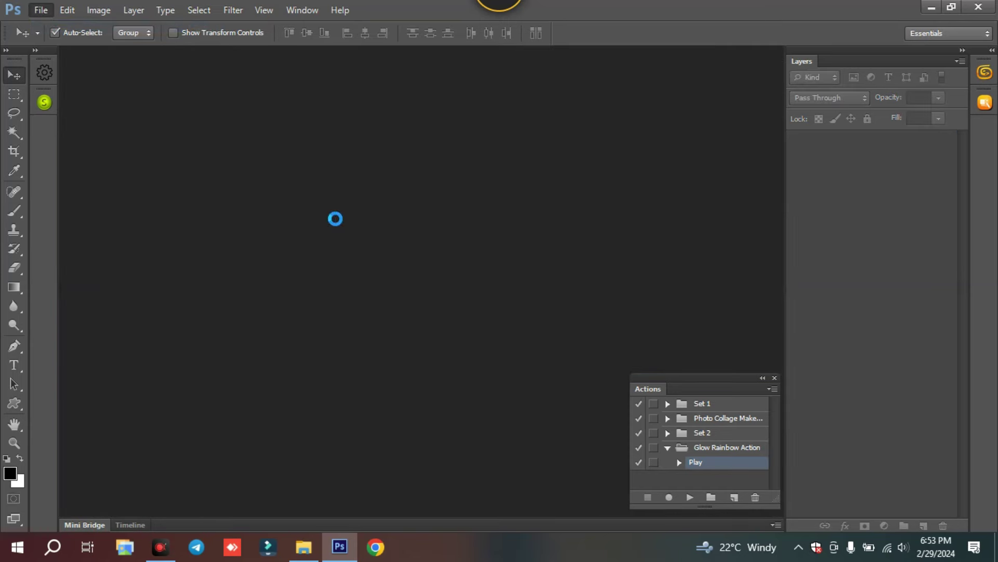
drag(442, 191, 405, 192)
Create a new blank document 12 wide by 8 high and fit it in view.
text(12)
key(Tab)
text(8)
key(Return)
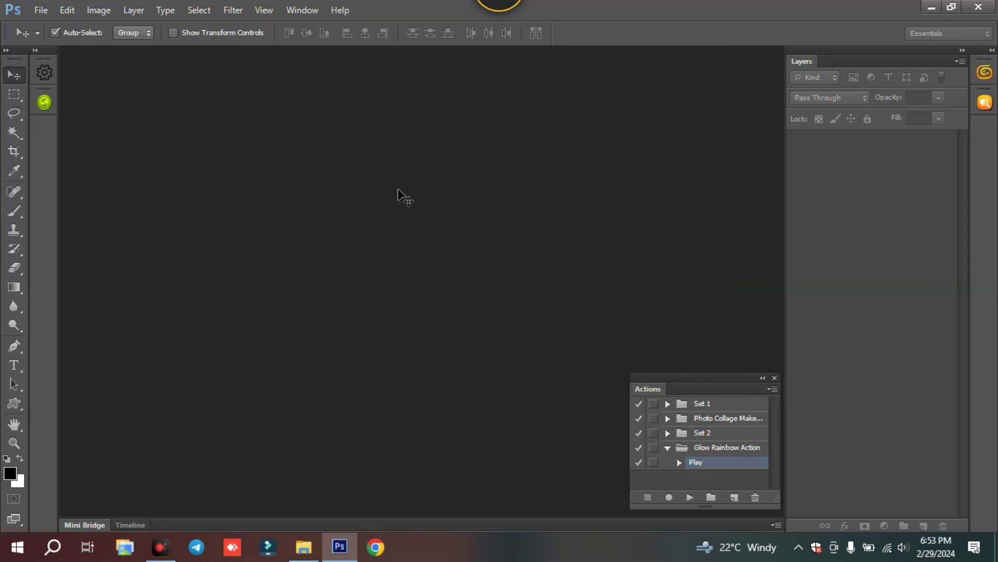
key(ctrl+plus)
key(ctrl+plus)
key(ctrl+minus)
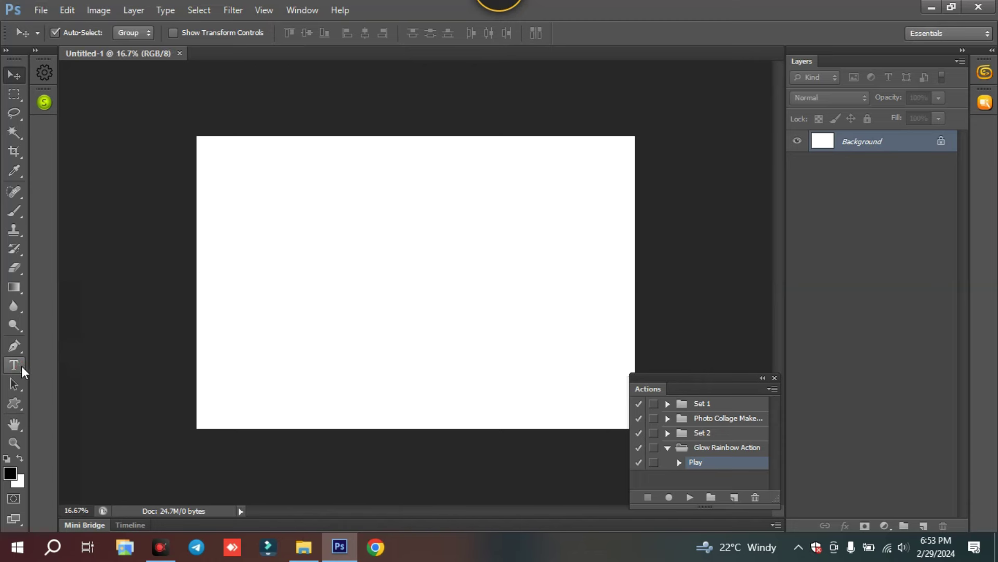
click(19, 367)
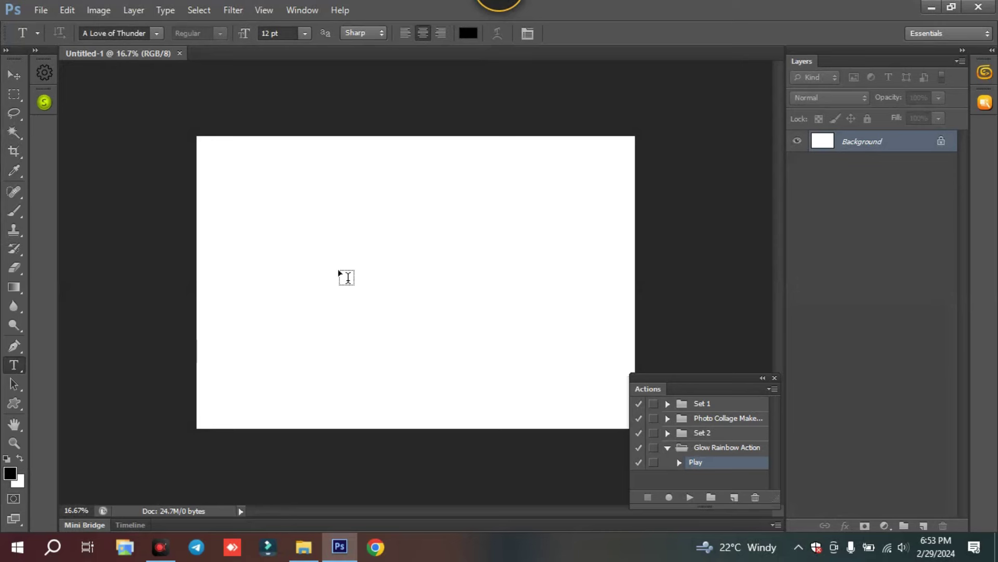
Type SENTY on the canvas and commit the text.
click(336, 269)
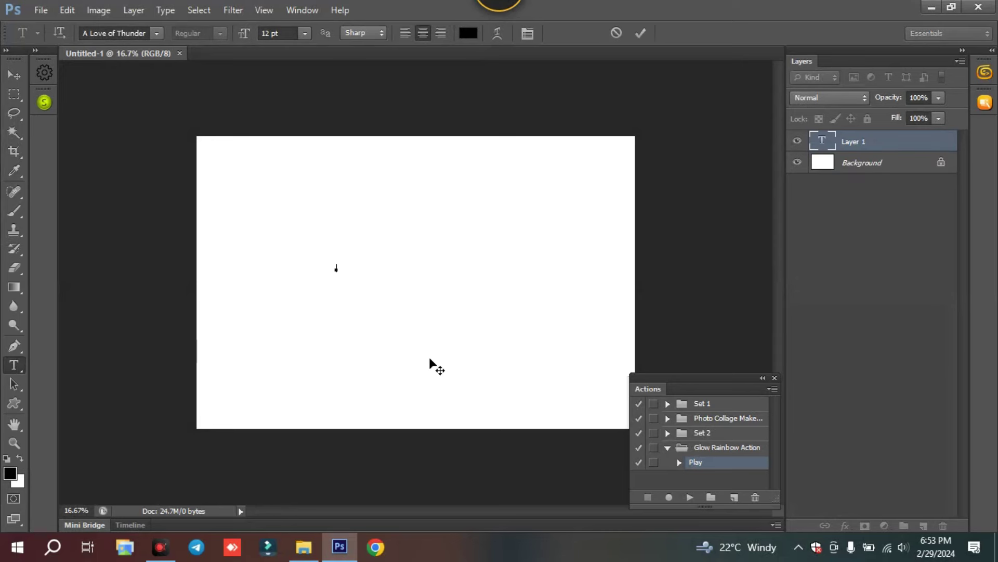
text(SENTY)
click(12, 74)
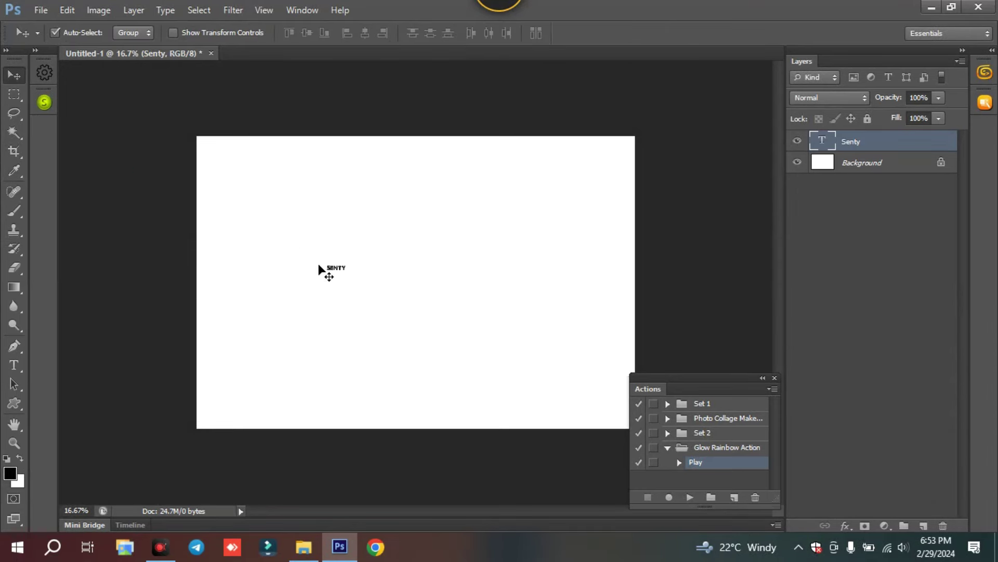
Scale SENTY up proportionally so it fills the middle of the canvas.
key(ctrl+t)
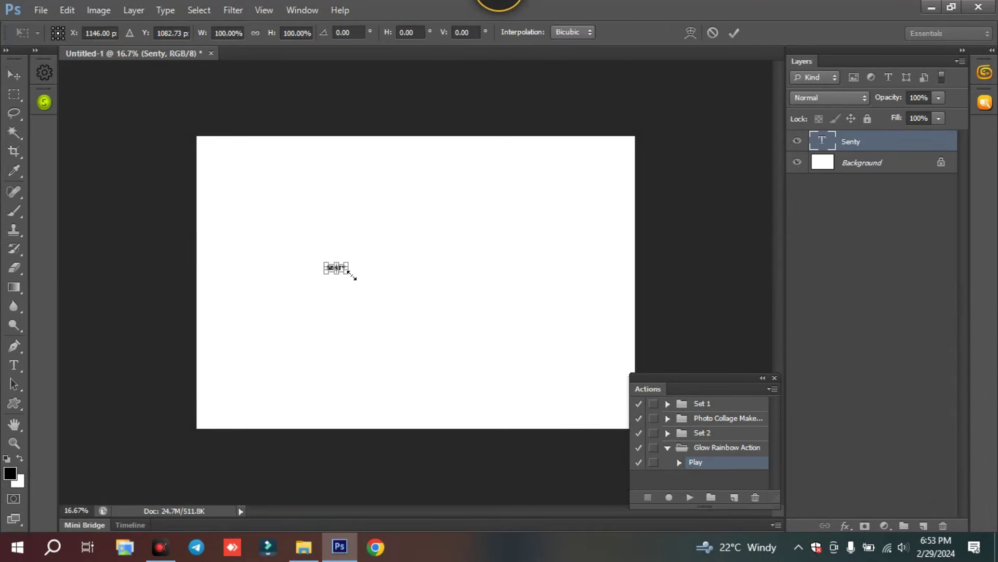
drag(326, 263, 274, 240)
mouse_move(380, 303)
mouse_down()
mouse_move(388, 272)
mouse_move(391, 302)
mouse_up()
click(255, 32)
drag(549, 328, 562, 341)
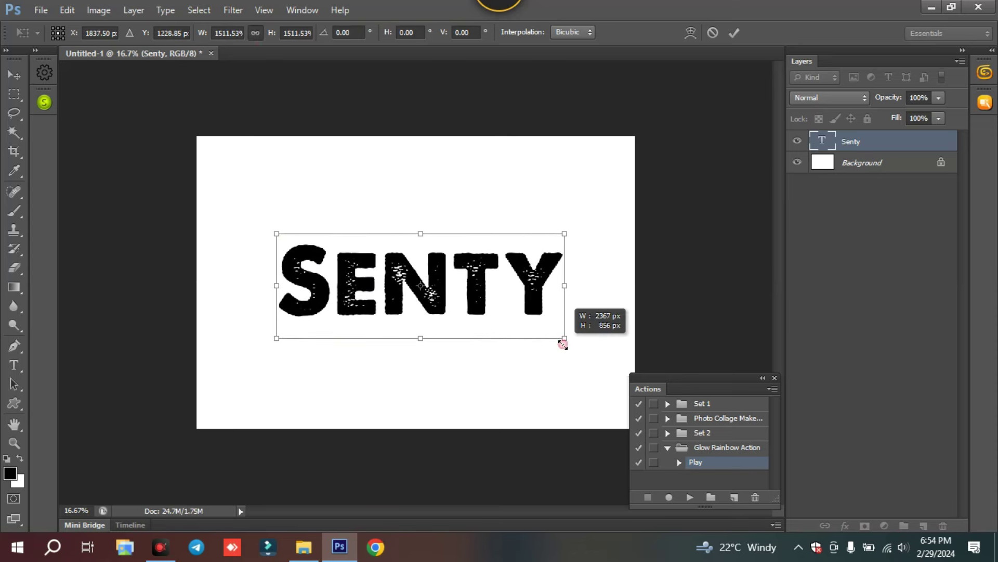
click(538, 297)
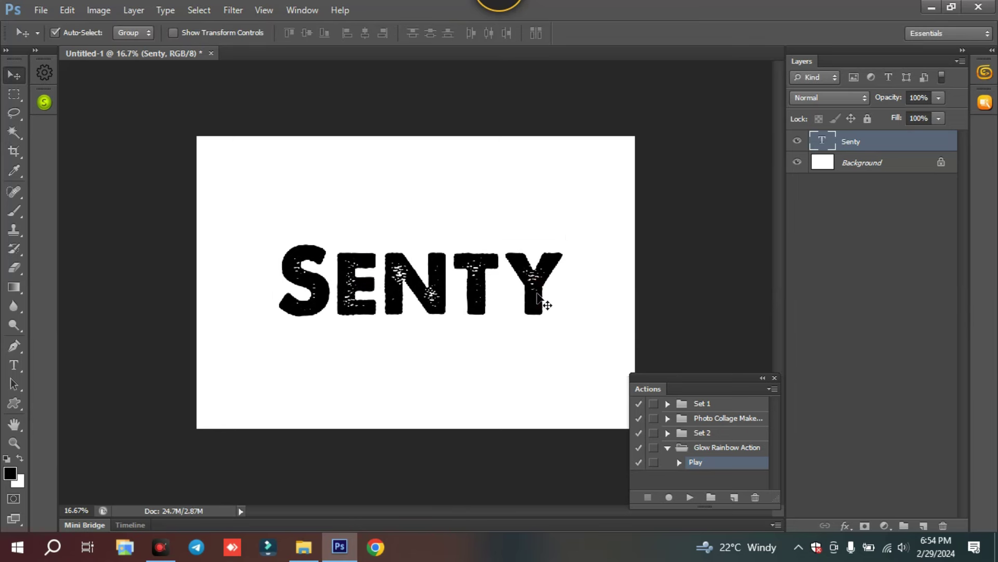
Change the Senty text font to Aller Display.
click(15, 368)
click(158, 33)
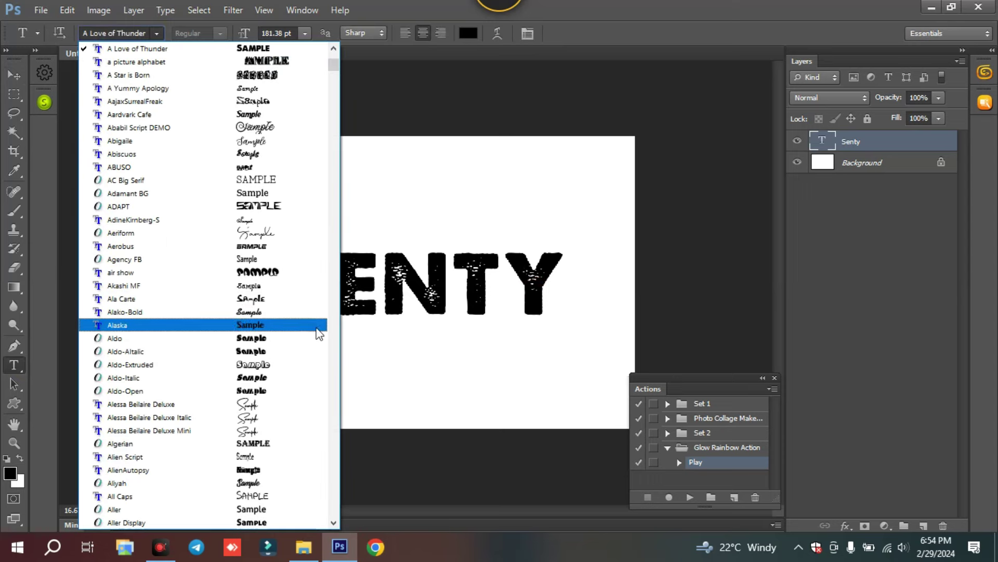
click(310, 352)
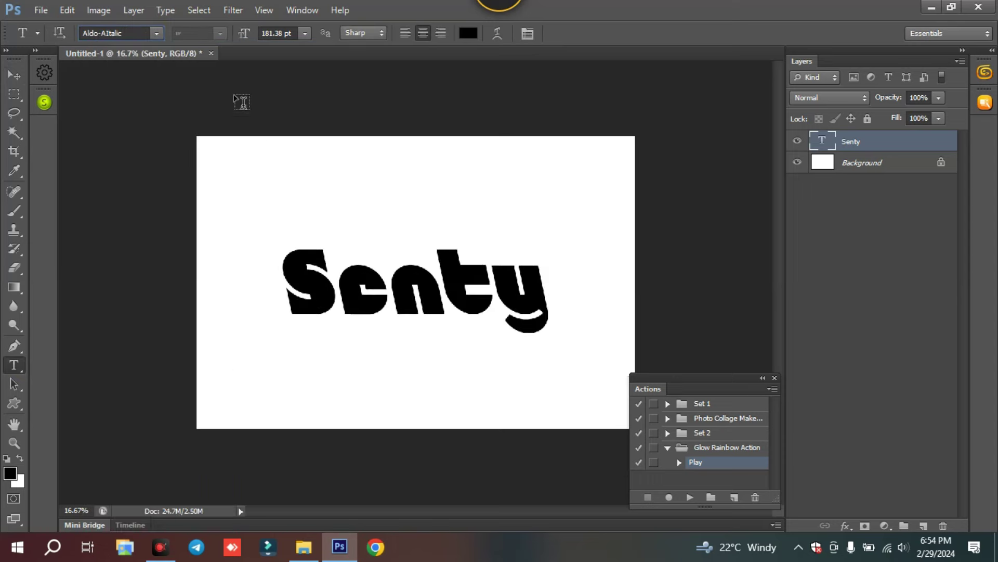
click(156, 34)
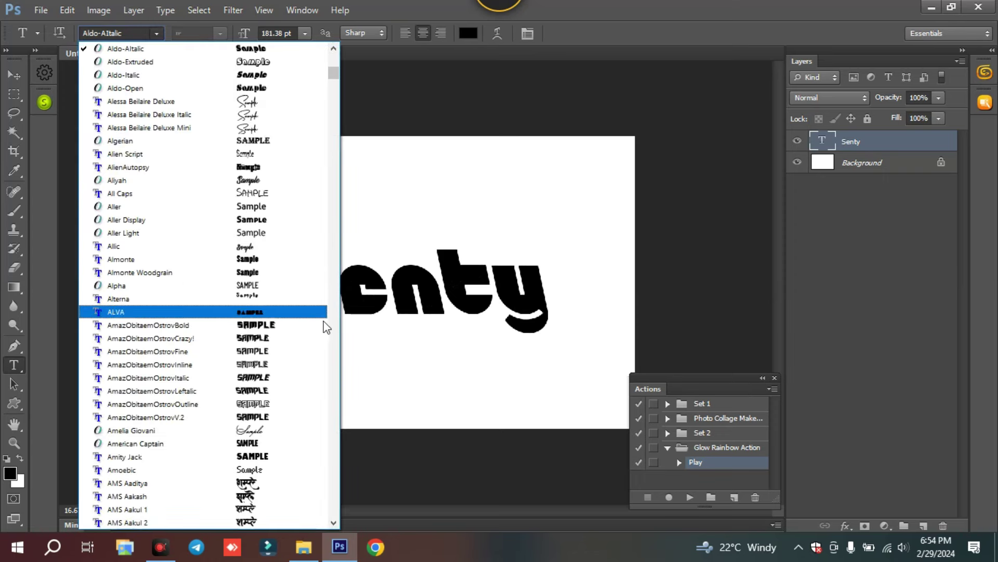
click(208, 219)
Move the Senty text so it sits centred on the canvas.
click(19, 73)
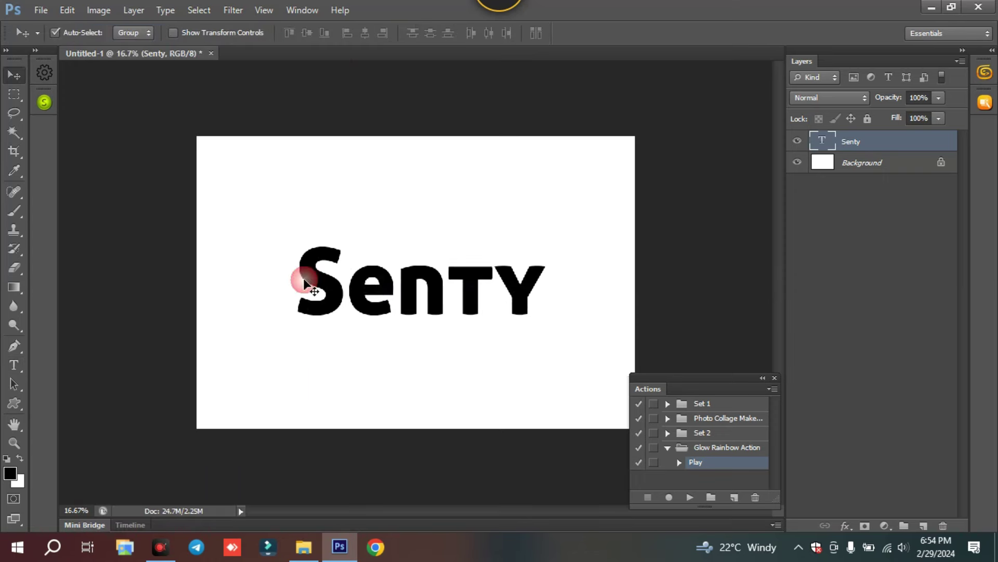
drag(382, 285, 357, 276)
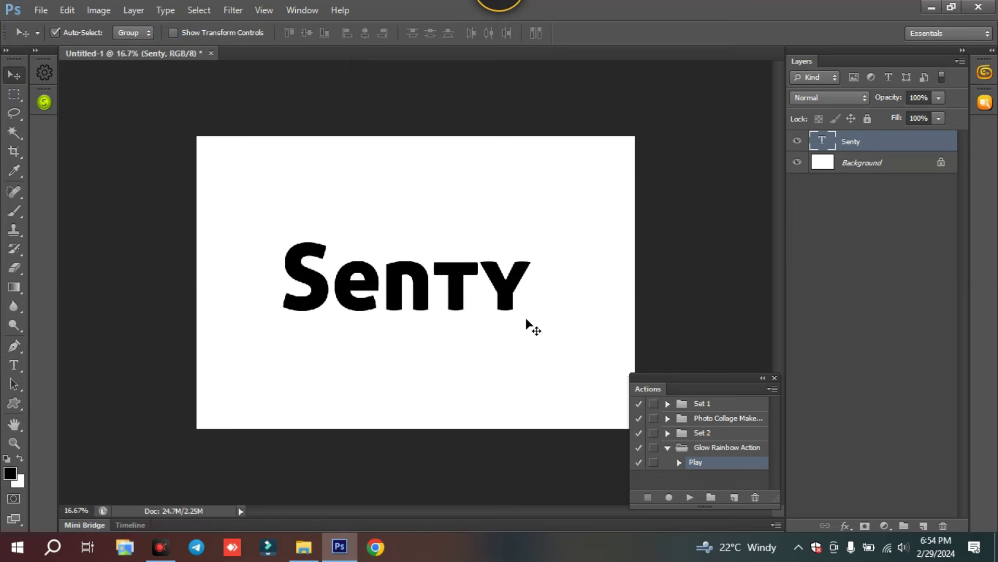
key(ctrl+t)
key(Escape)
drag(505, 300, 517, 301)
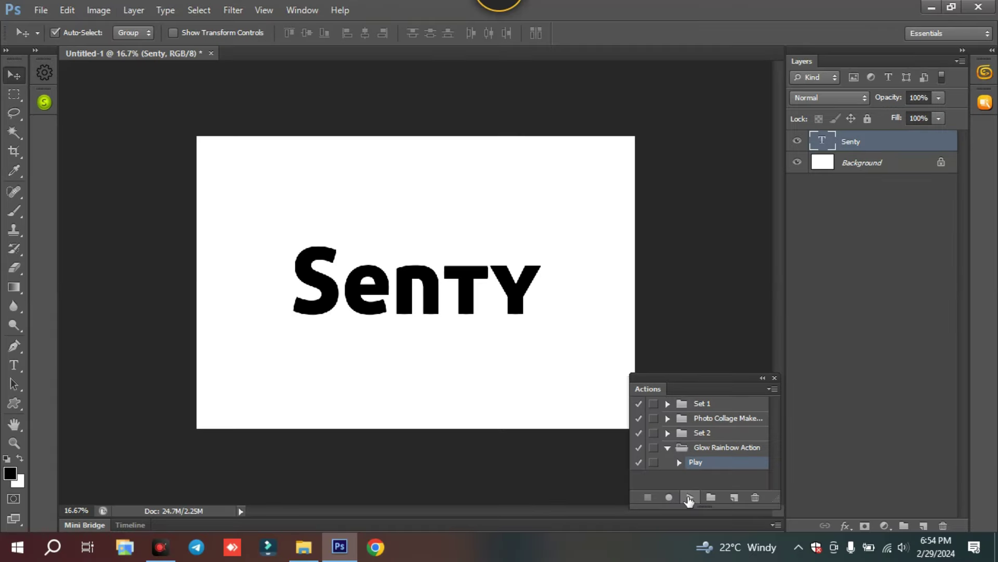
Play the Glow Rainbow Action on the Senty text.
click(689, 498)
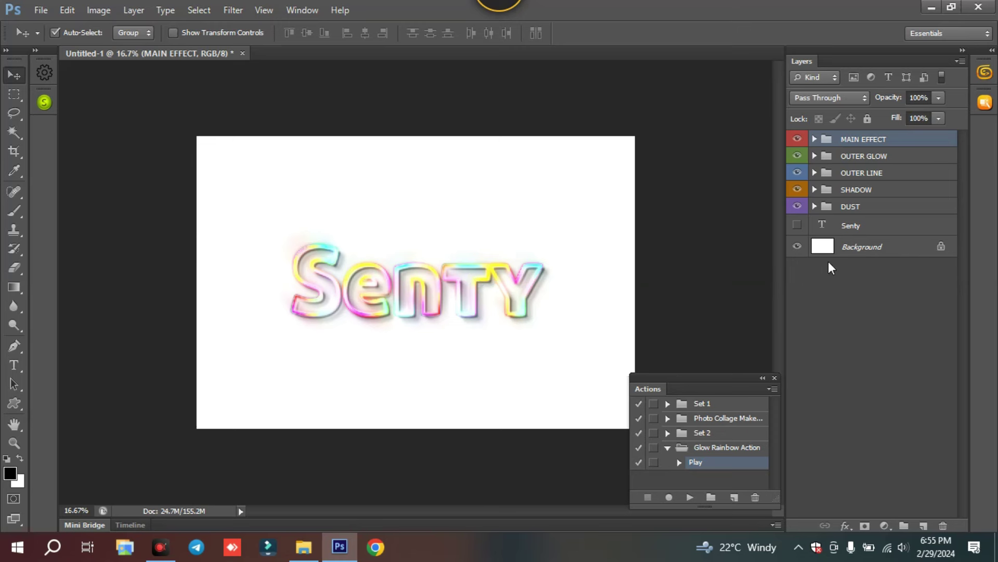
Fill the Background layer with black and settle the view at 33.3% zoom.
click(851, 250)
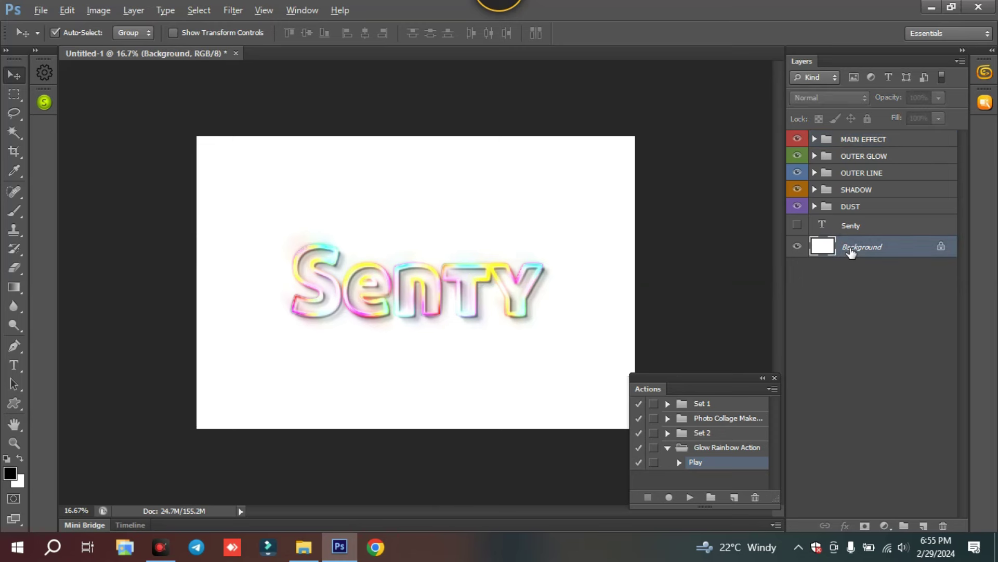
key(alt+BackSpace)
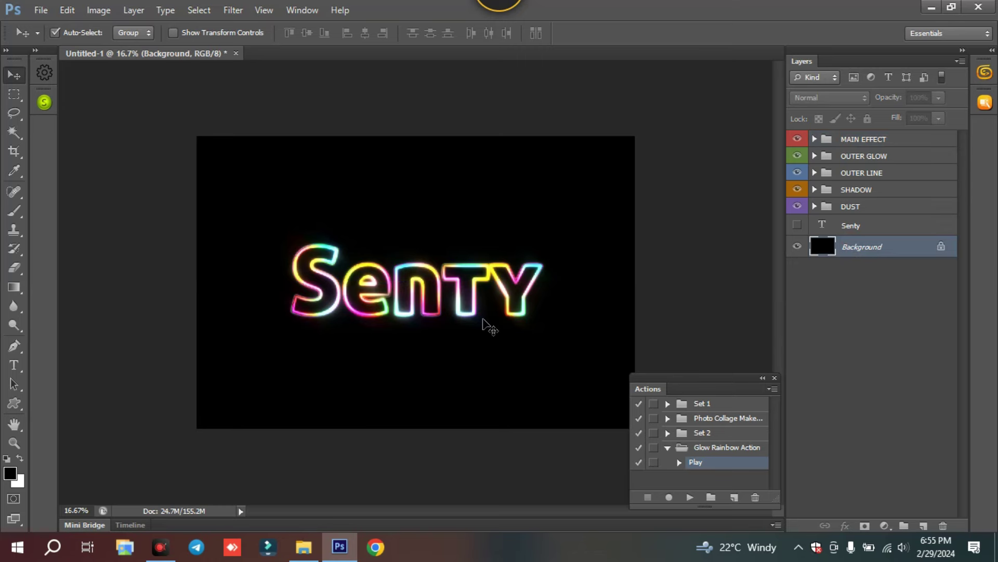
key(ctrl+plus)
key(ctrl+plus)
key(ctrl+plus)
key(ctrl+minus)
key(ctrl+plus)
key(ctrl+minus)
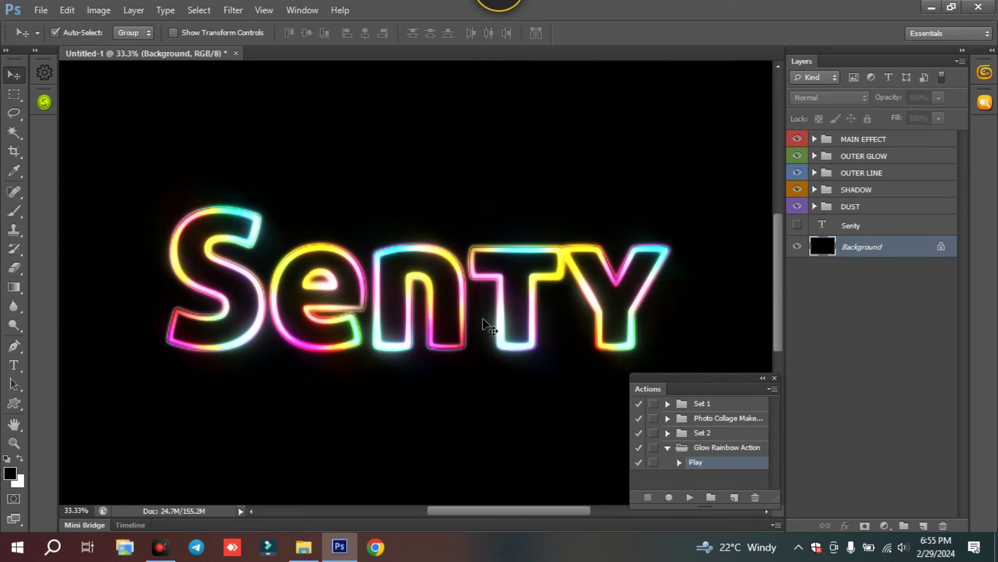
right_click(14, 94)
click(73, 107)
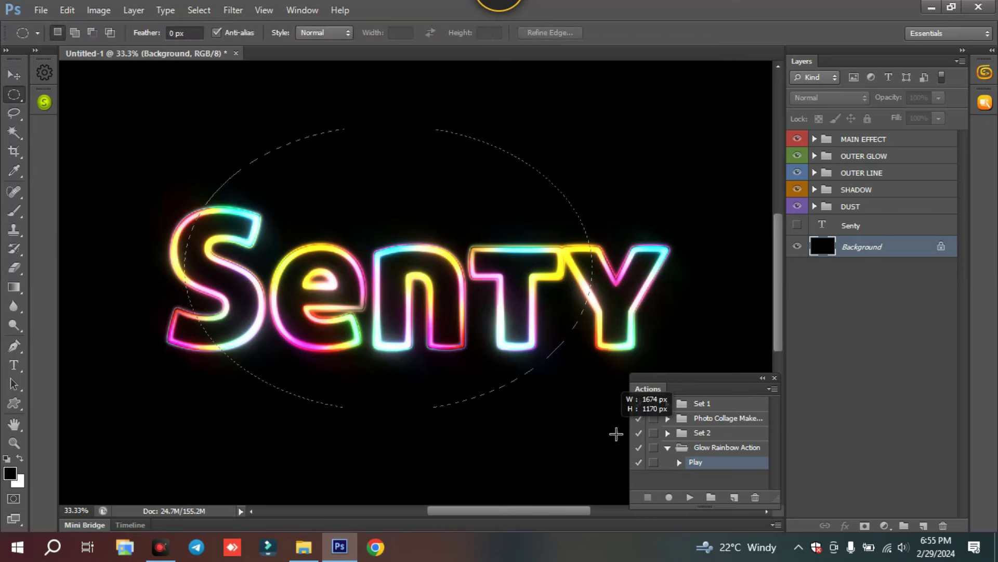
Draw an elliptical selection around Senty and feather it by 50 pixels.
drag(473, 328, 645, 459)
right_click(439, 314)
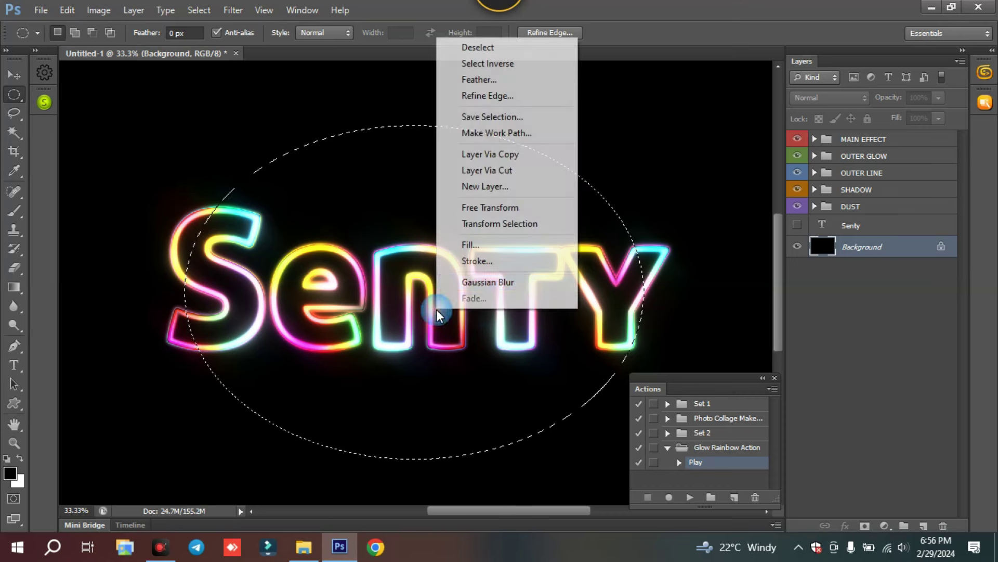
click(481, 78)
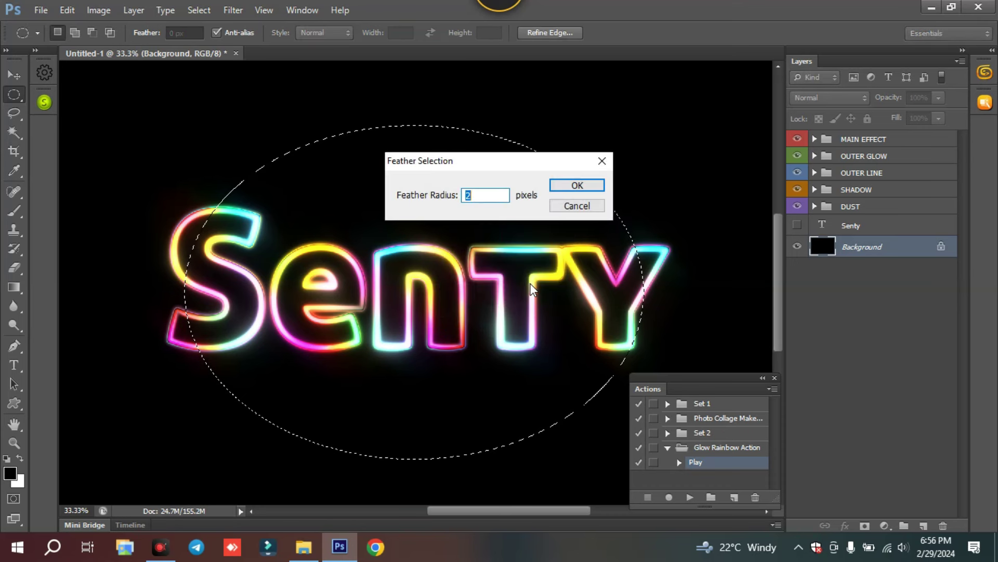
text(50)
key(Return)
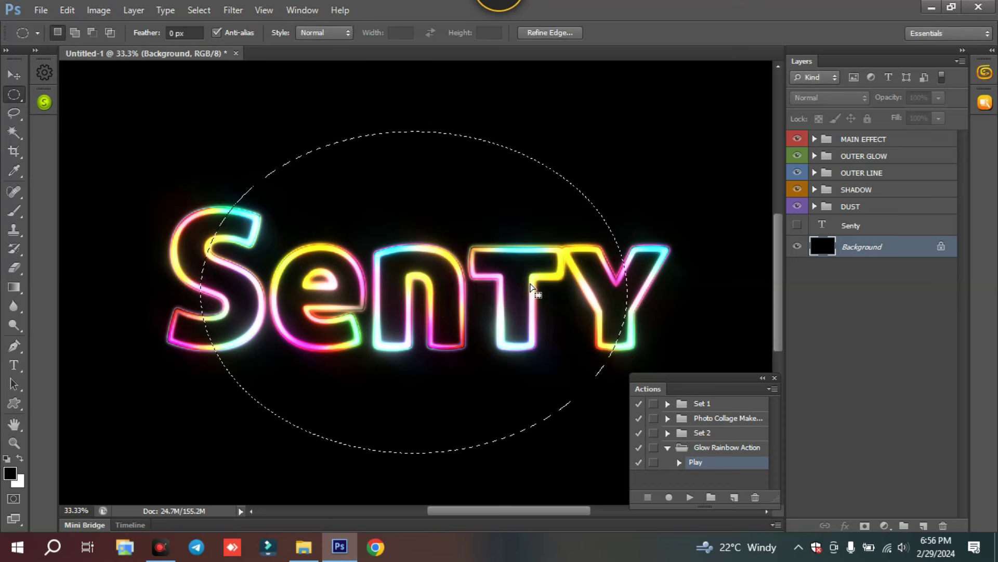
Add an empty Layer 1 and set the foreground colour to vivid blue.
click(923, 526)
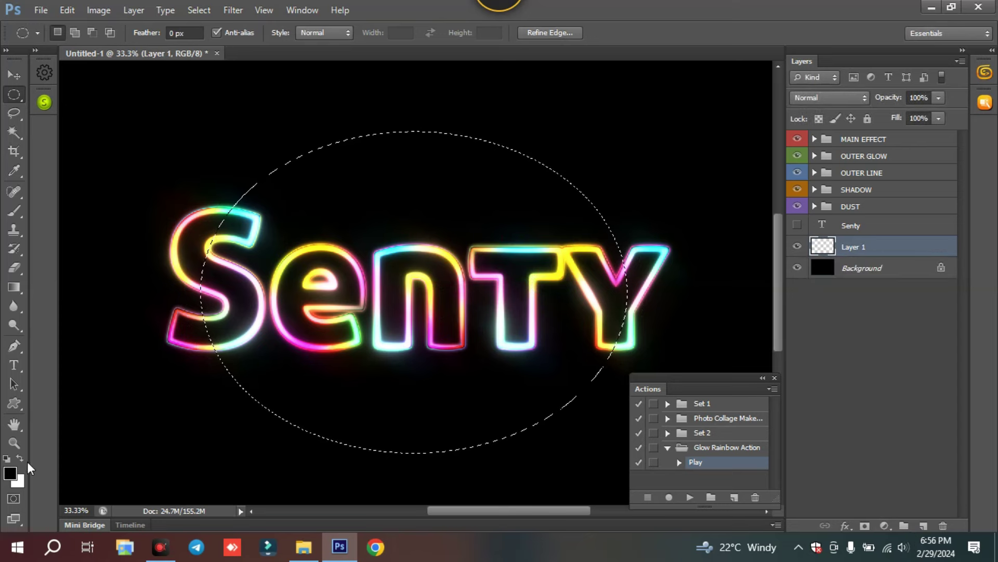
click(11, 472)
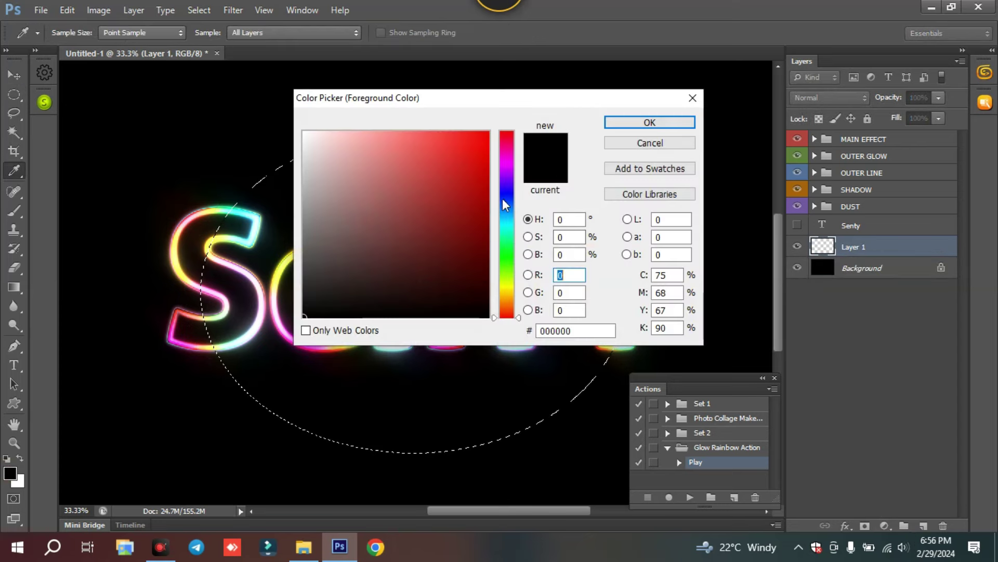
click(502, 190)
click(490, 128)
click(622, 124)
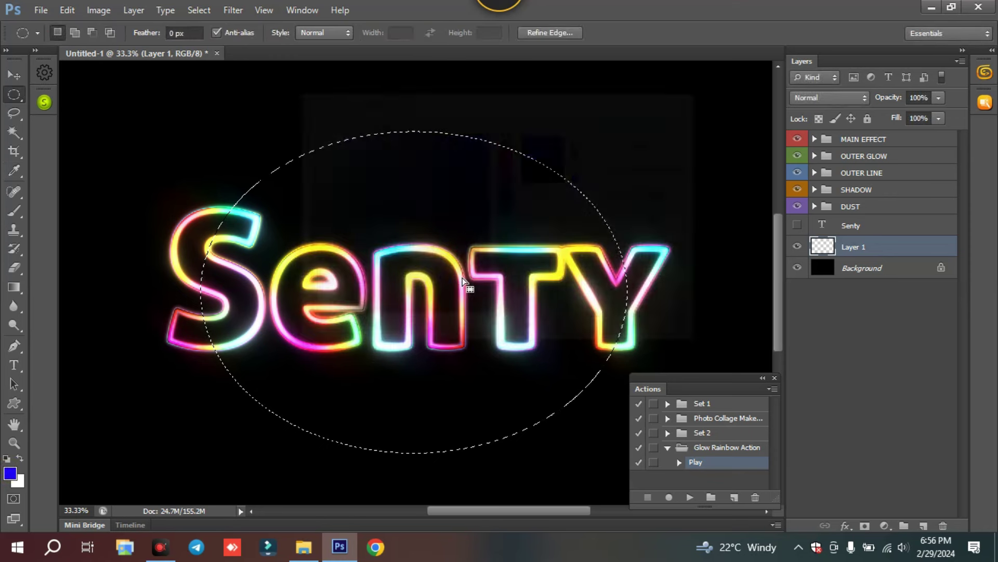
Fill the feathered ellipse with blue and set Layer 1 opacity to 33%.
key(alt+BackSpace)
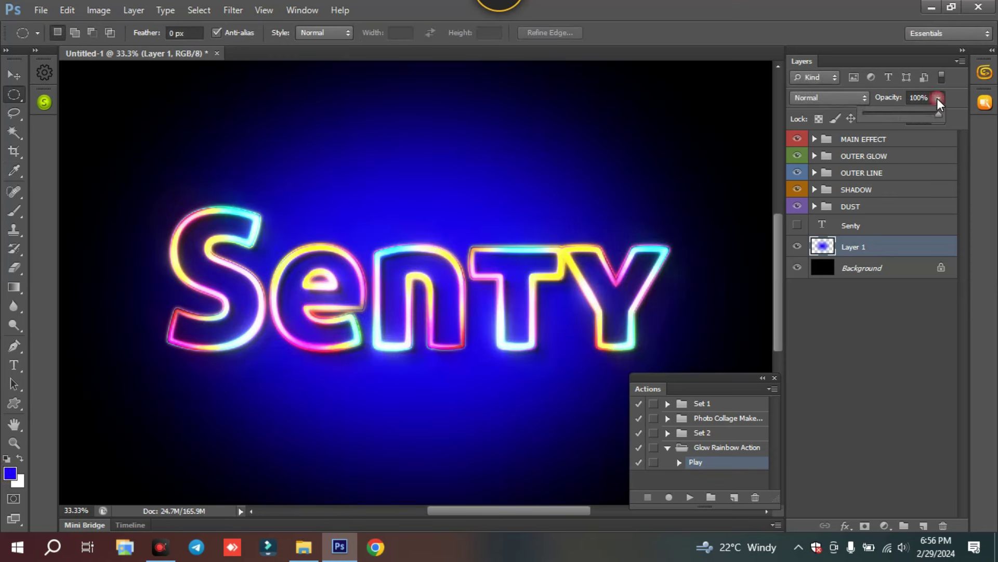
drag(903, 116, 887, 113)
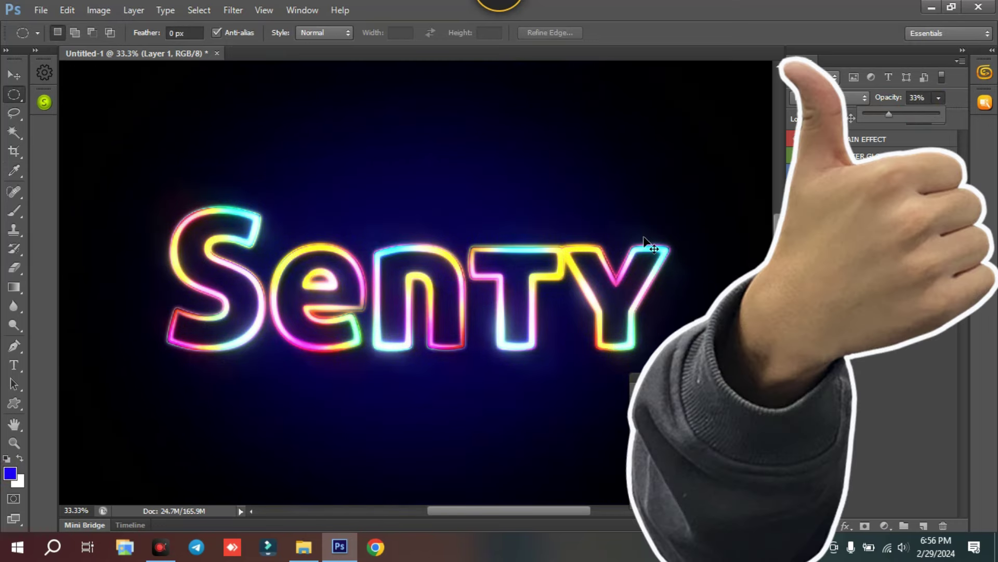
key(ctrl+minus)
key(ctrl+plus)
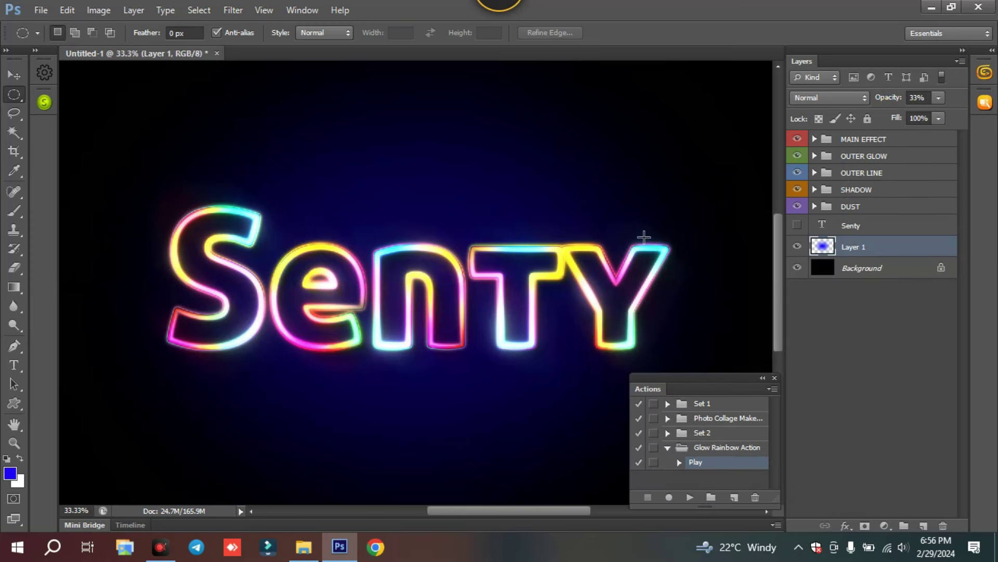
mouse_move(490, 367)
mouse_down()
mouse_move(491, 253)
mouse_move(463, 397)
mouse_up()
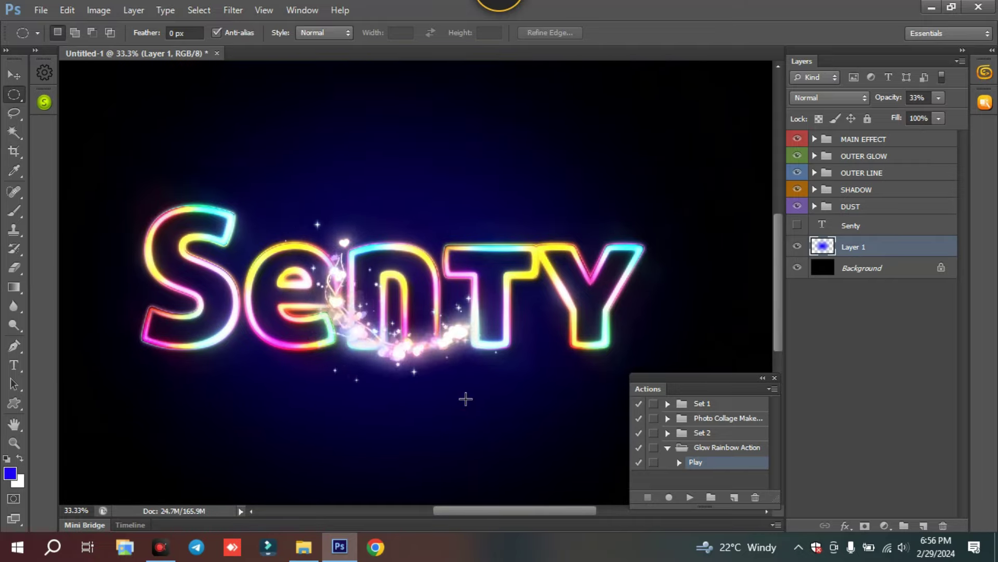